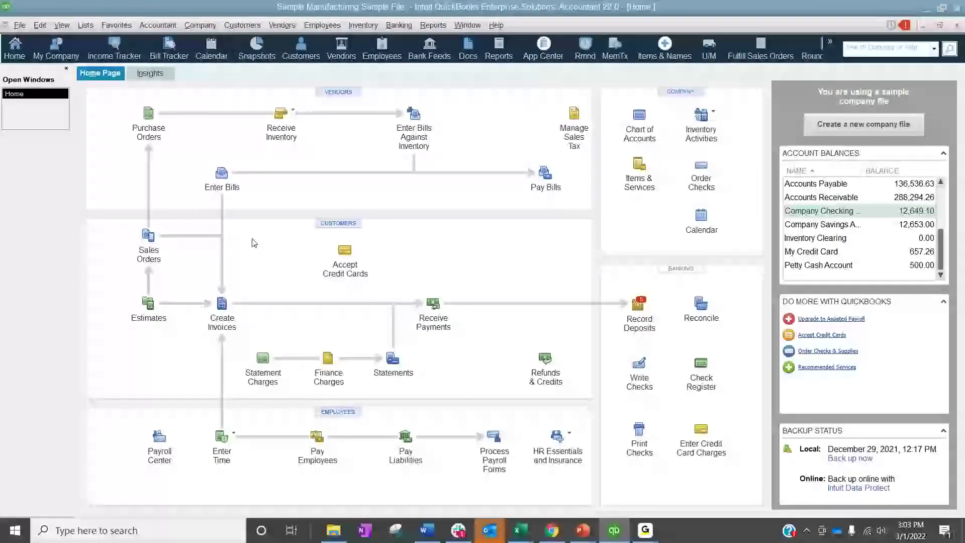
# Open the Chart of Accounts and review the actions available for its accounts
pyautogui.click(85, 25)
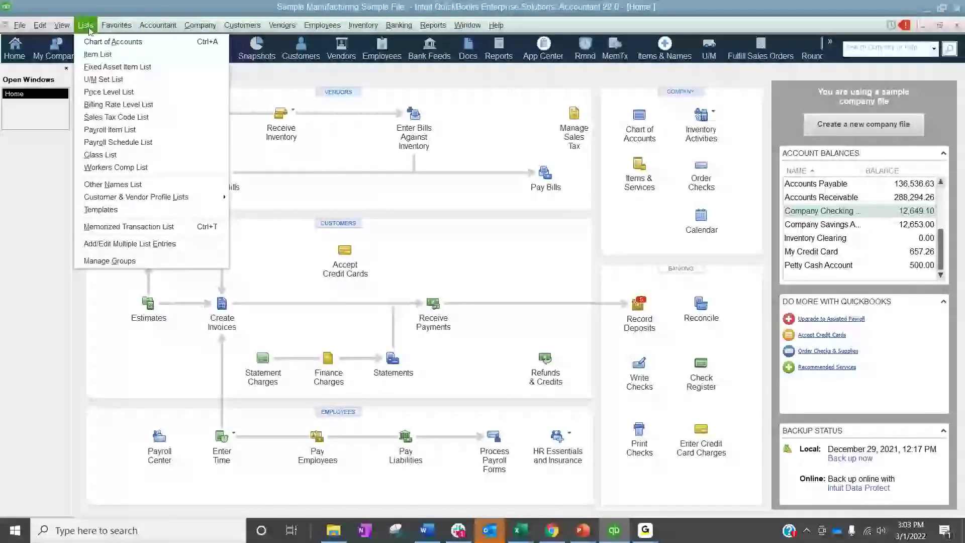
pyautogui.click(91, 44)
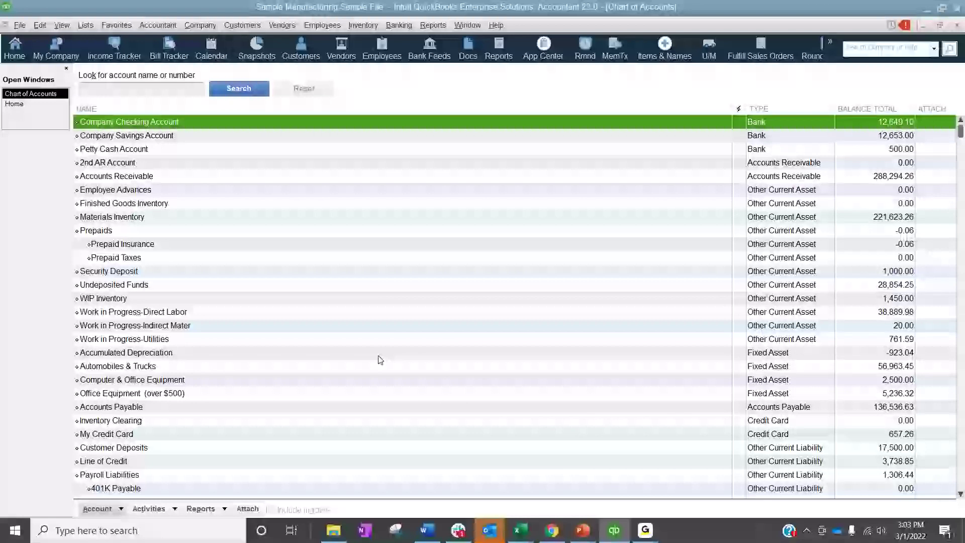
pyautogui.click(98, 508)
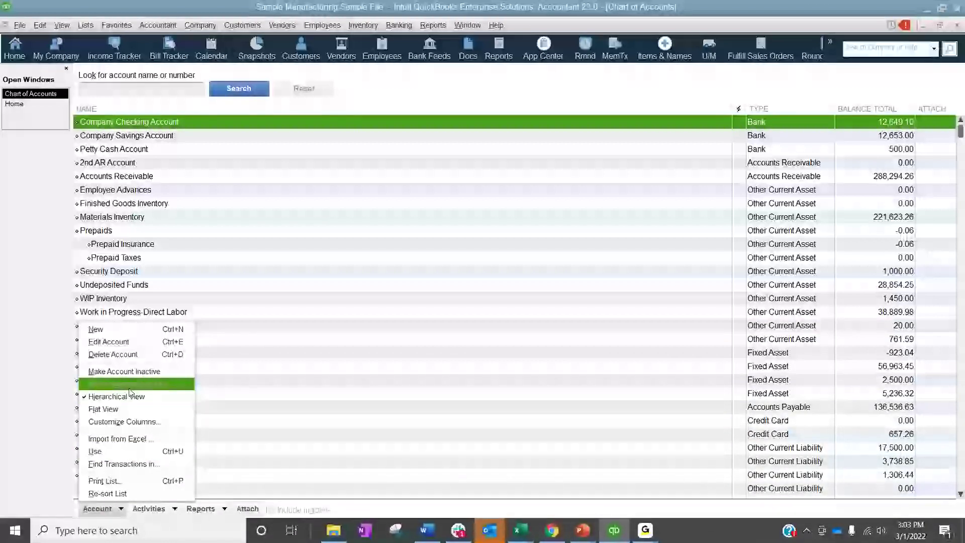
pyautogui.click(307, 331)
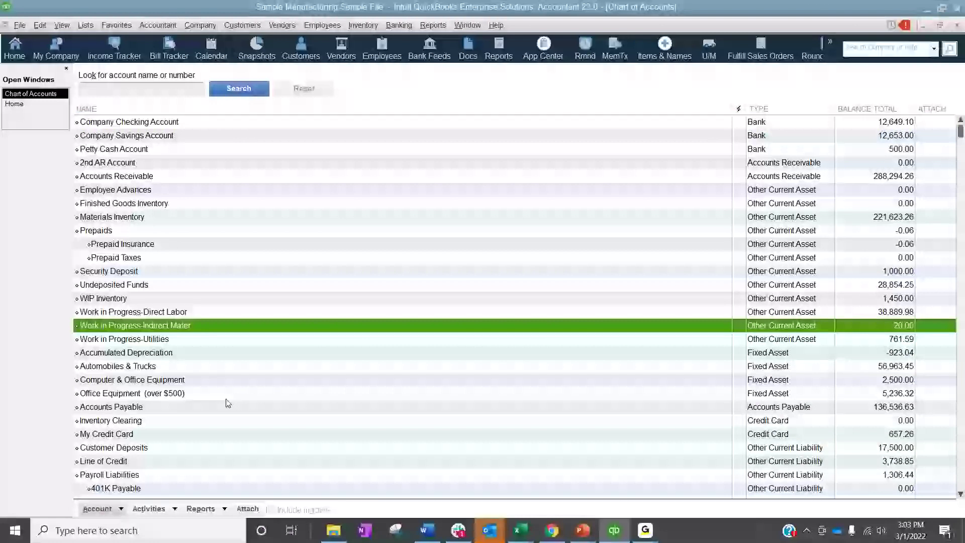
# List all customers in the Customer Center, sorted by inactive status, and look through the list to its end
pyautogui.click(243, 26)
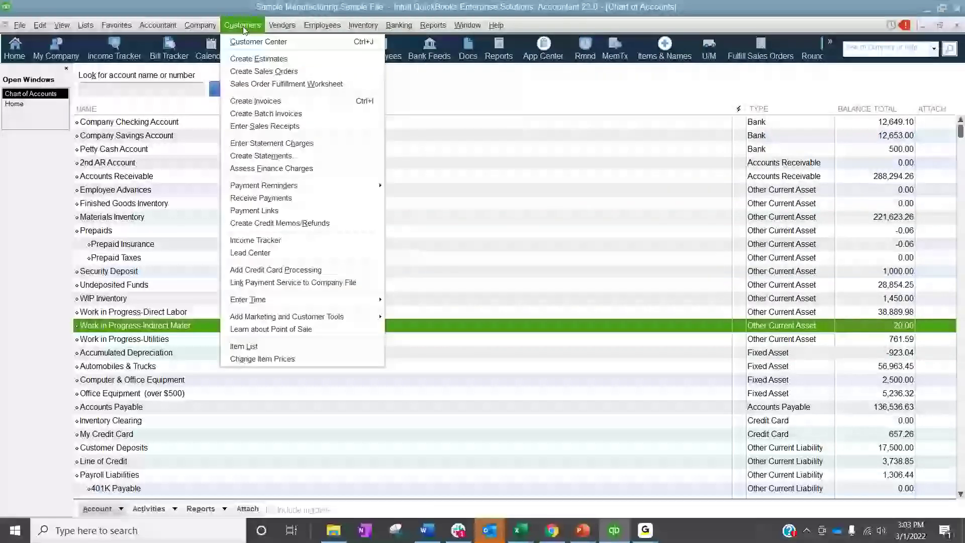
pyautogui.click(249, 42)
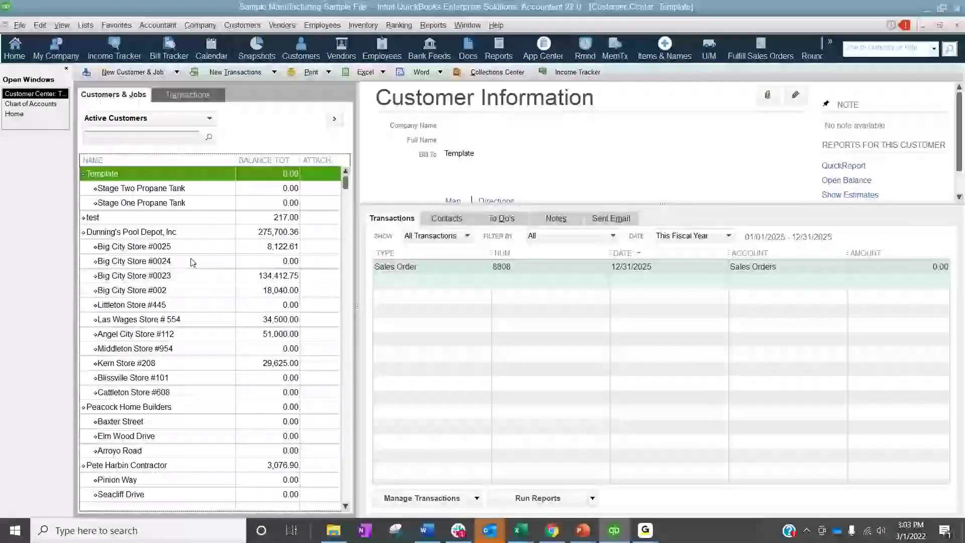
pyautogui.click(137, 119)
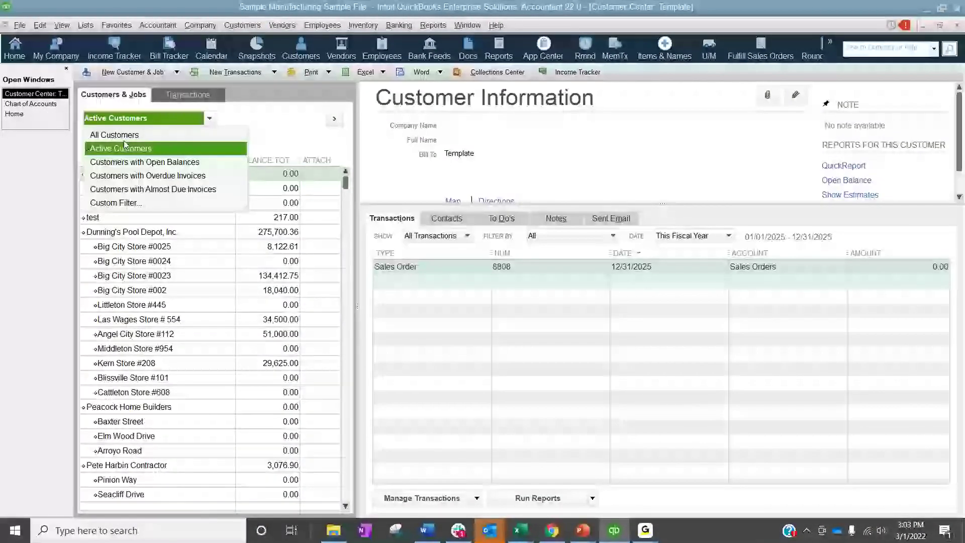
pyautogui.click(100, 130)
pyautogui.scroll(-1, 93, 281)
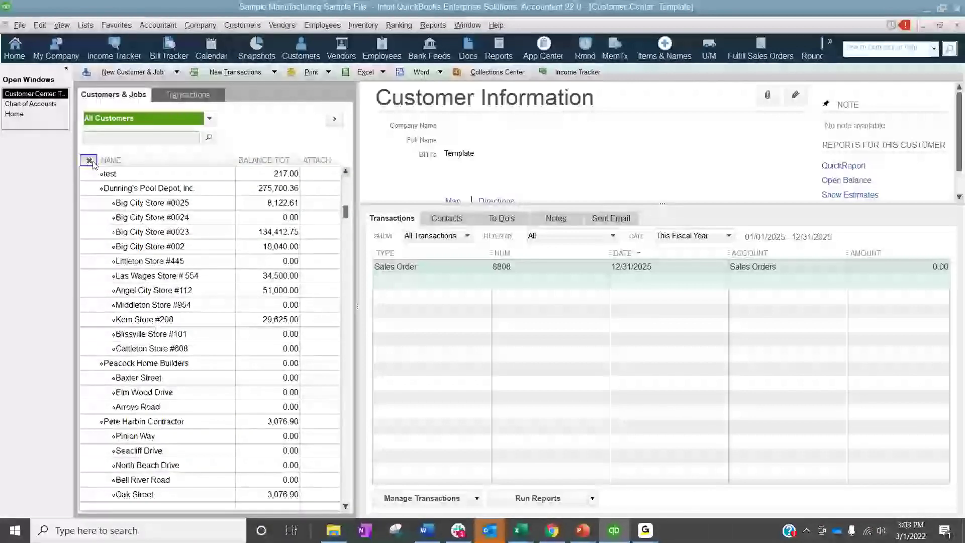
pyautogui.click(88, 160)
pyautogui.scroll(-1, 108, 239)
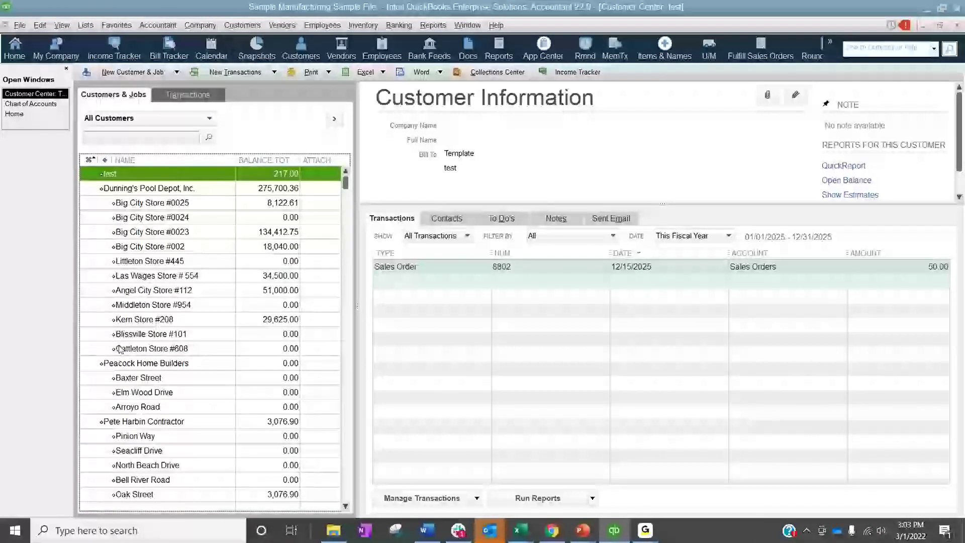
pyautogui.scroll(-15, 121, 350)
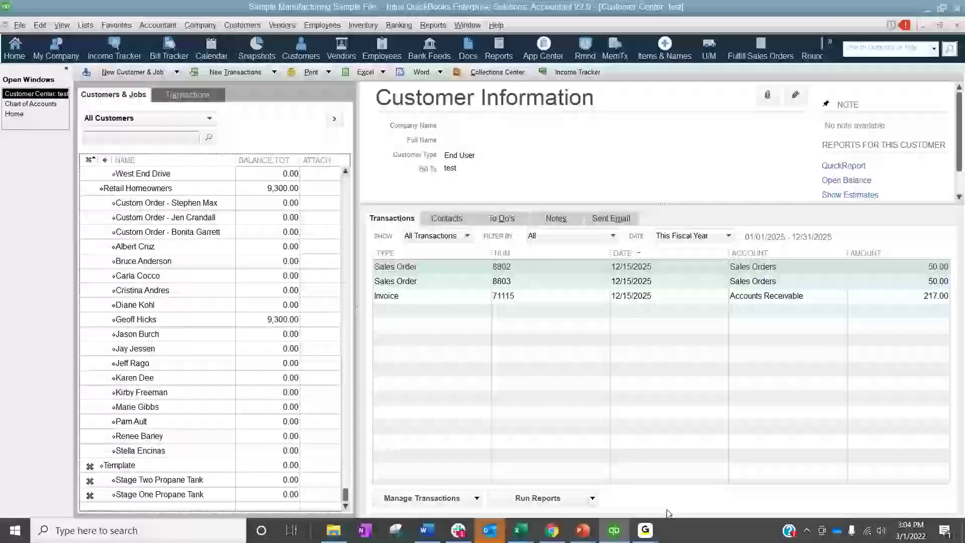
# Switch to the "Preparing for a Conversion" slide in the PowerPoint slide show and return to QuickBooks
pyautogui.moveTo(582, 530)
pyautogui.click(604, 477)
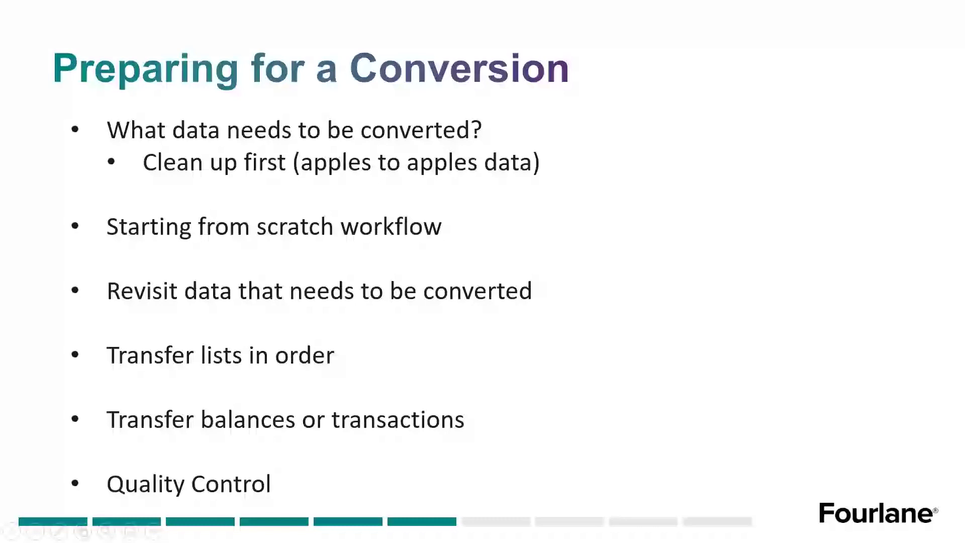
pyautogui.hotkey('alt', 'Tab')
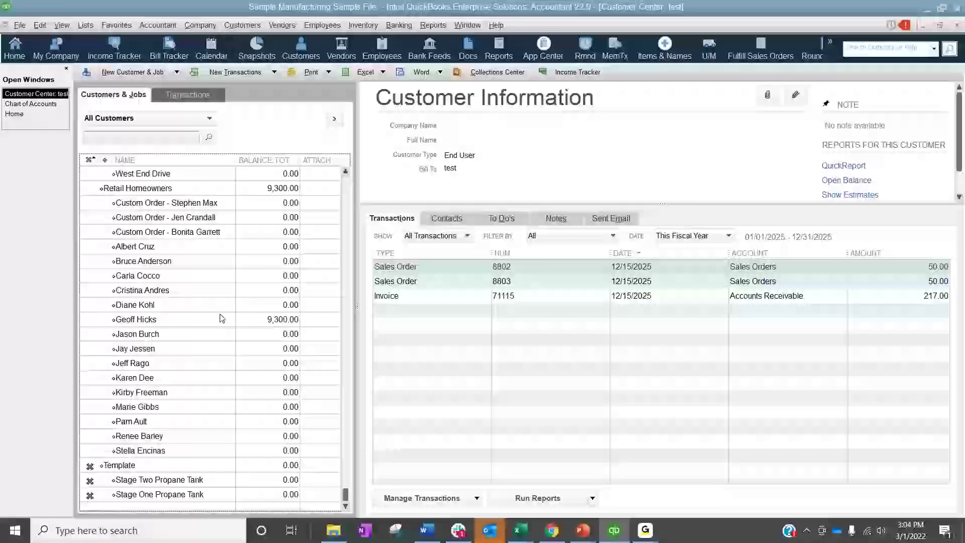
# Bring the open Chart of Accounts back up and review which lists and customer commands are available
pyautogui.click(44, 104)
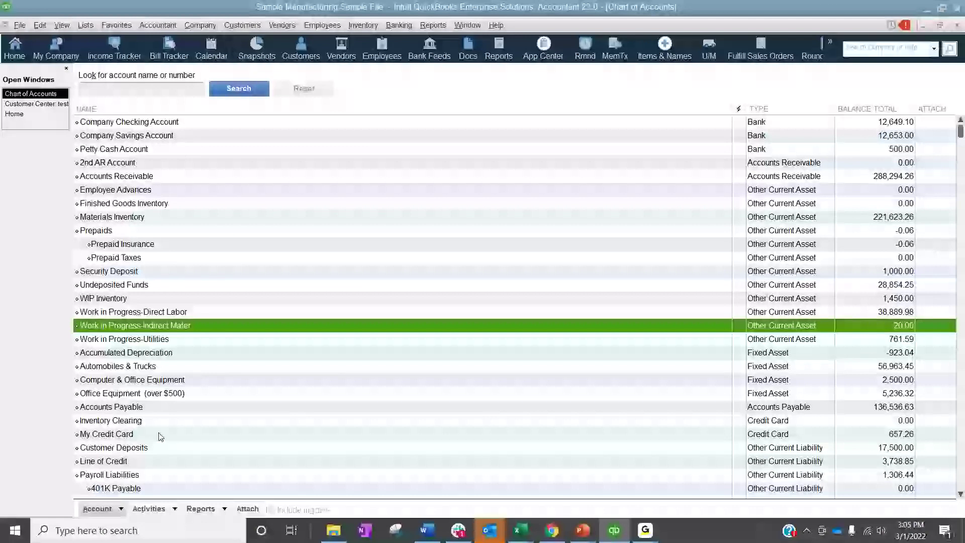
pyautogui.click(85, 25)
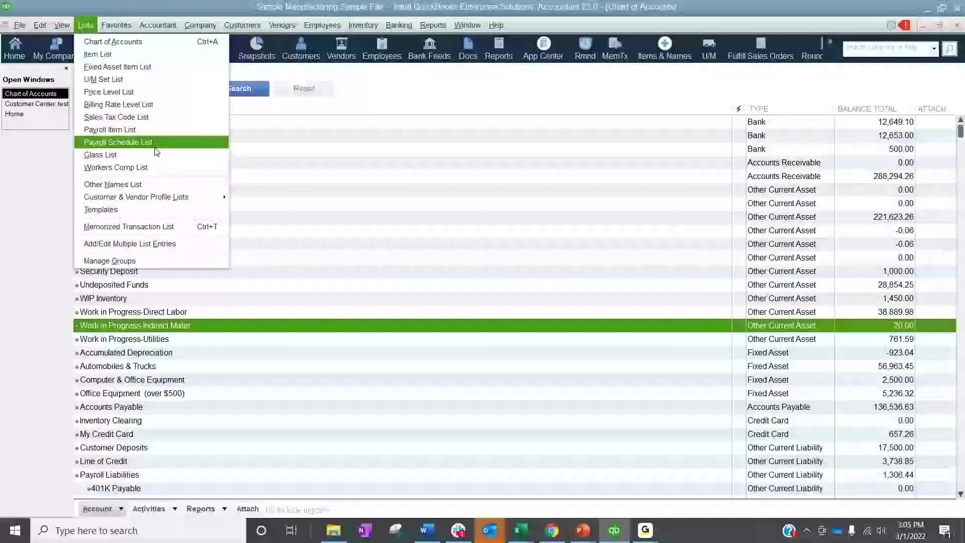
pyautogui.moveTo(227, 23)
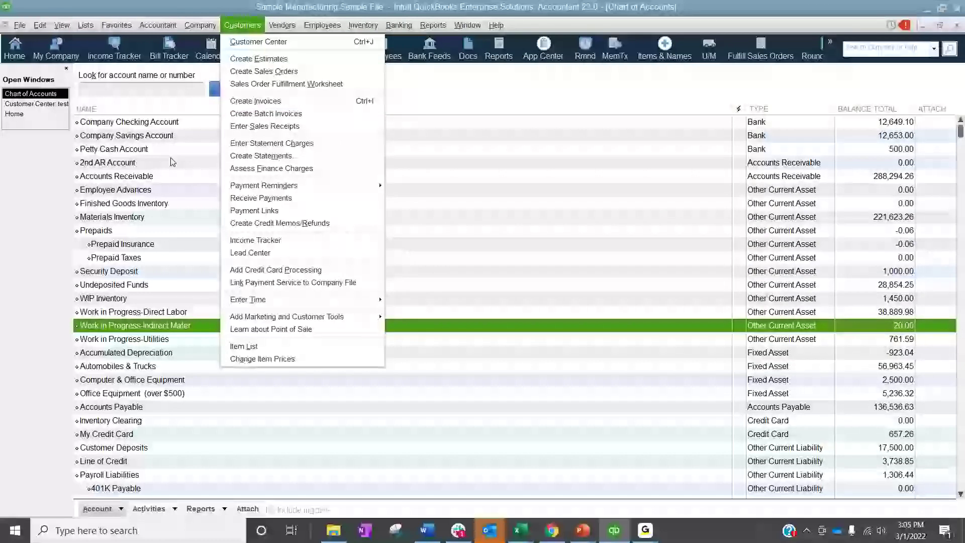
pyautogui.click(141, 396)
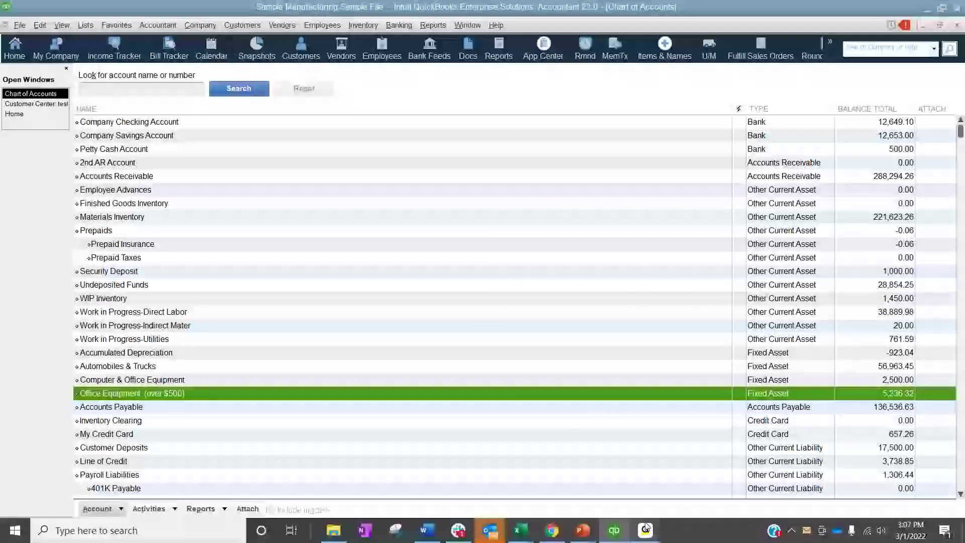
# Check the "Preparing for a Conversion" slide in PowerPoint against the Chart of Accounts in QuickBooks
pyautogui.moveTo(577, 533)
pyautogui.click(606, 480)
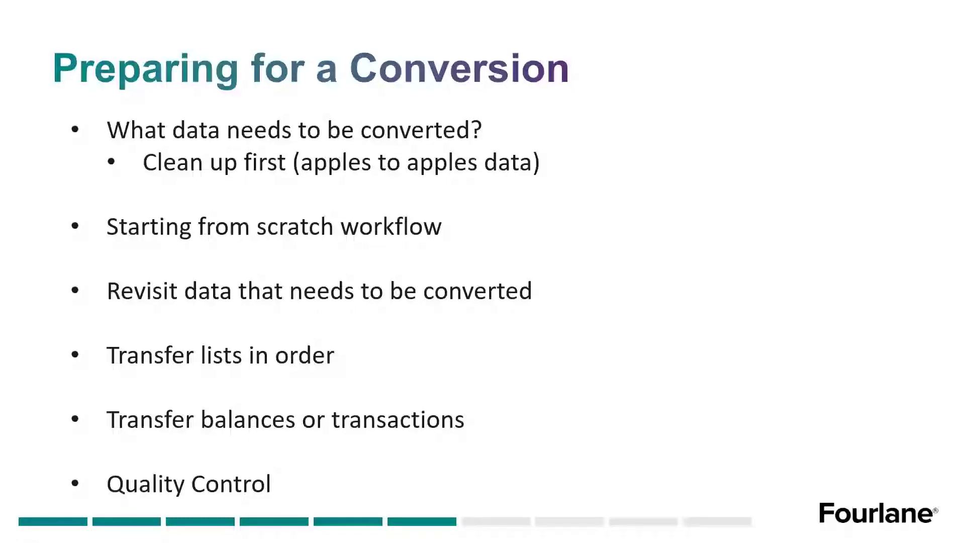
pyautogui.hotkey('alt', 'Tab')
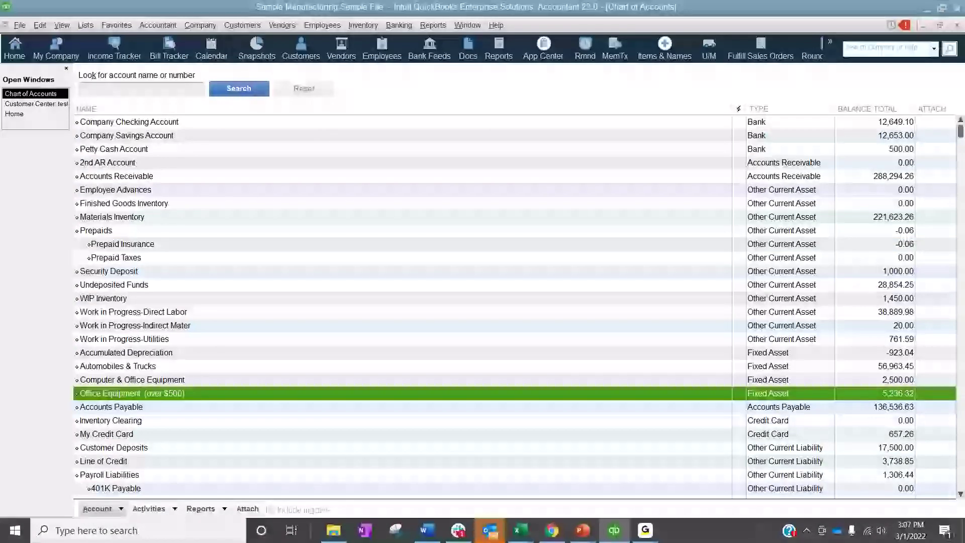
pyautogui.hotkey('alt', 'Tab')
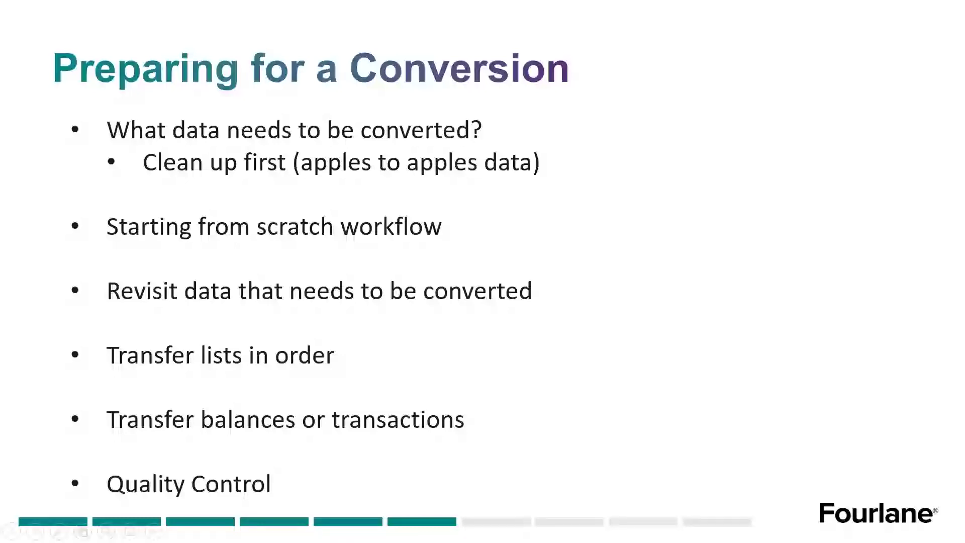
pyautogui.hotkey('alt', 'Tab')
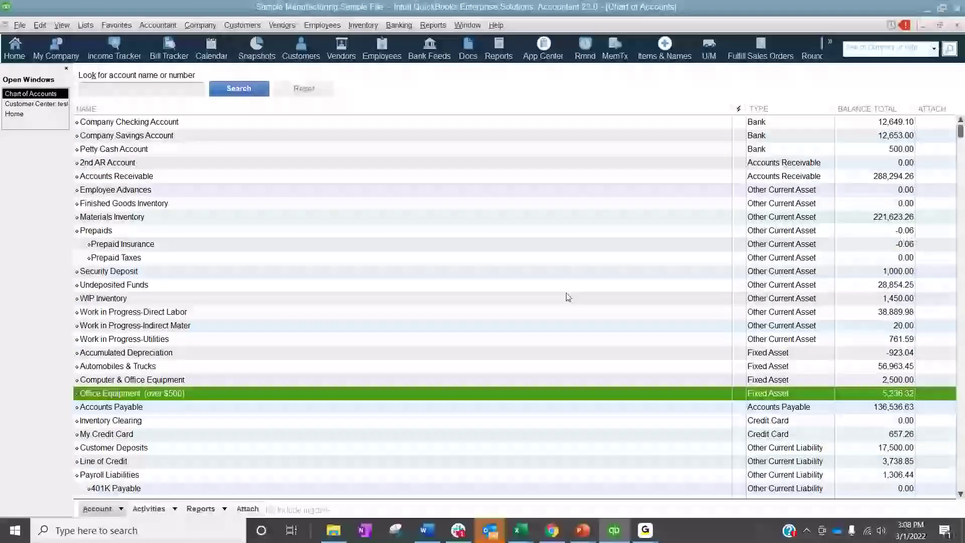
# Close the Chart of Accounts and the Customer Center to get back to the Home page
pyautogui.click(957, 26)
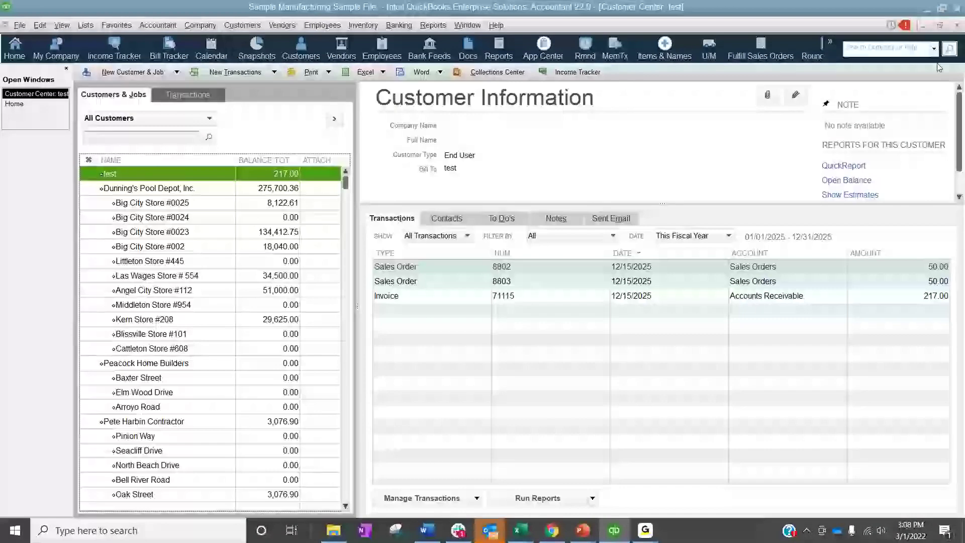
pyautogui.click(957, 25)
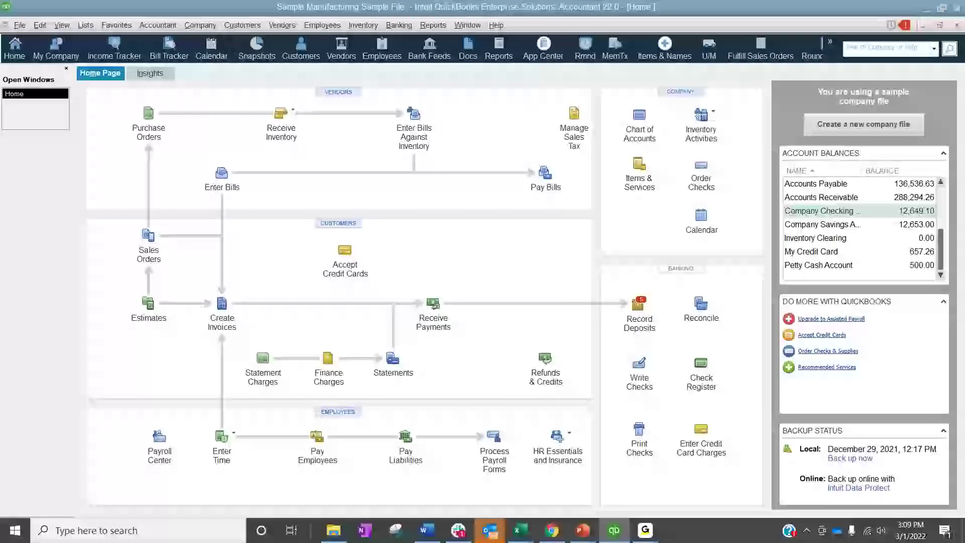
# Compare the PowerPoint slide on preparing for a conversion with the transaction workflow on the QuickBooks Home page
pyautogui.hotkey('alt', 'Tab')
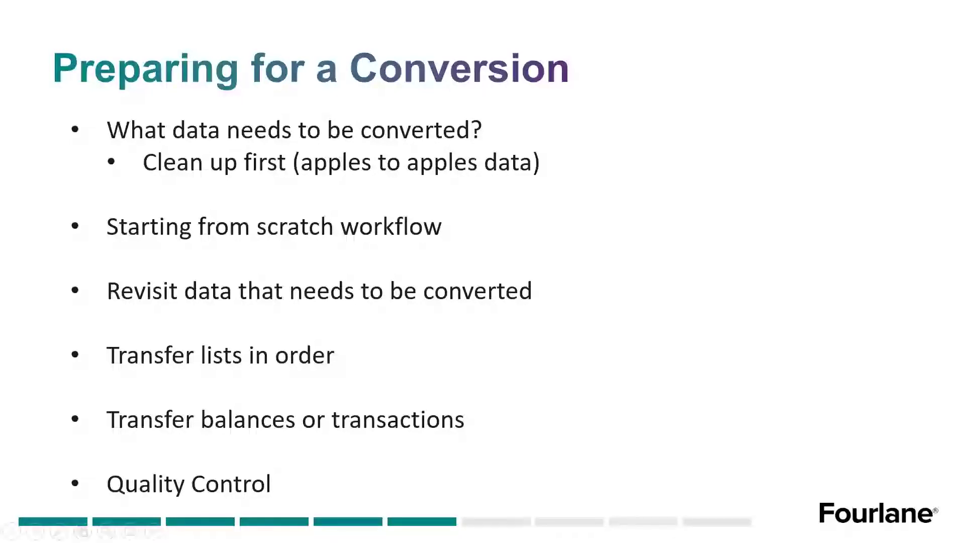
pyautogui.hotkey('alt', 'Tab')
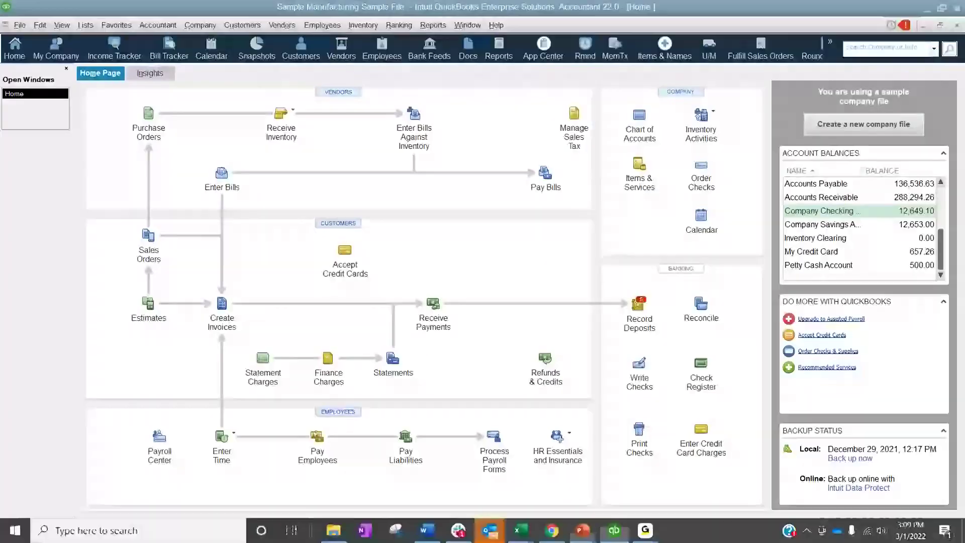
pyautogui.click(155, 324)
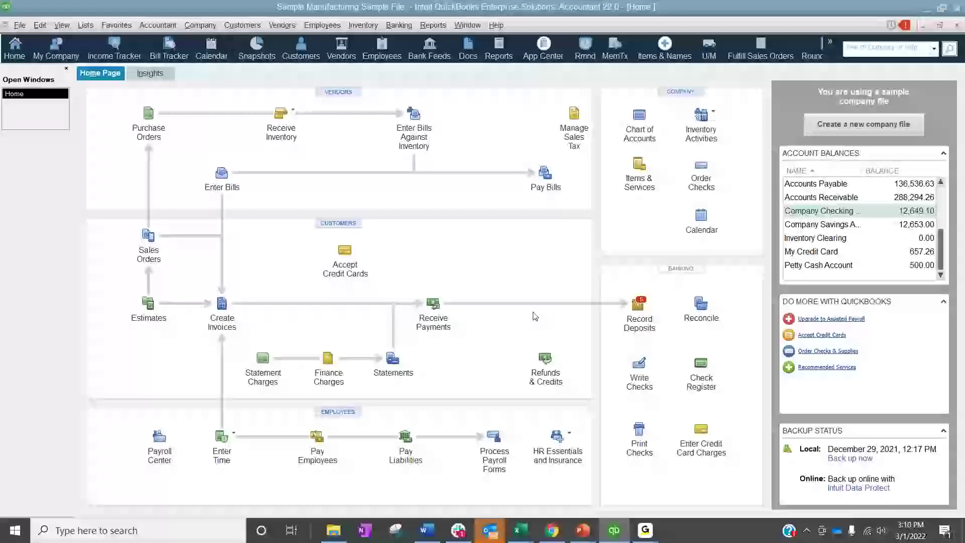
pyautogui.moveTo(583, 531)
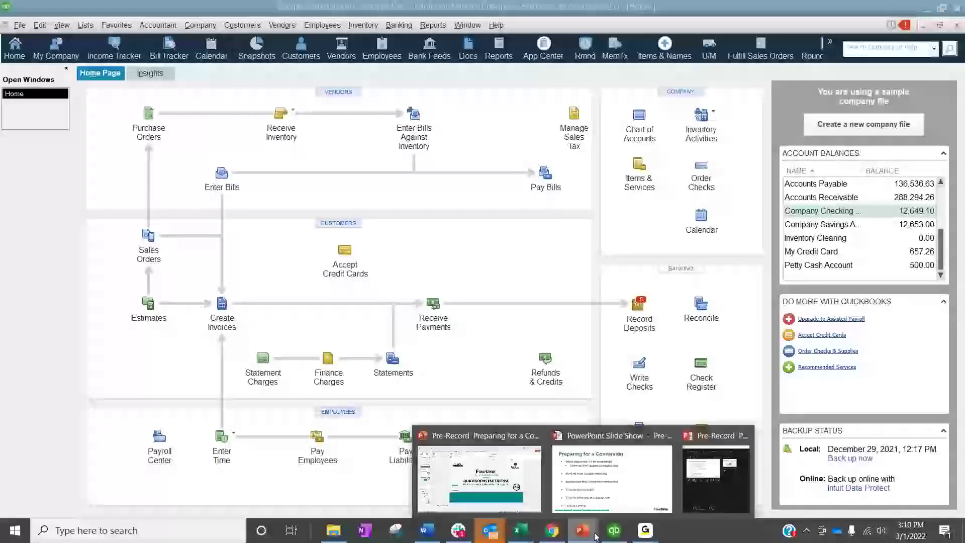
pyautogui.click(608, 509)
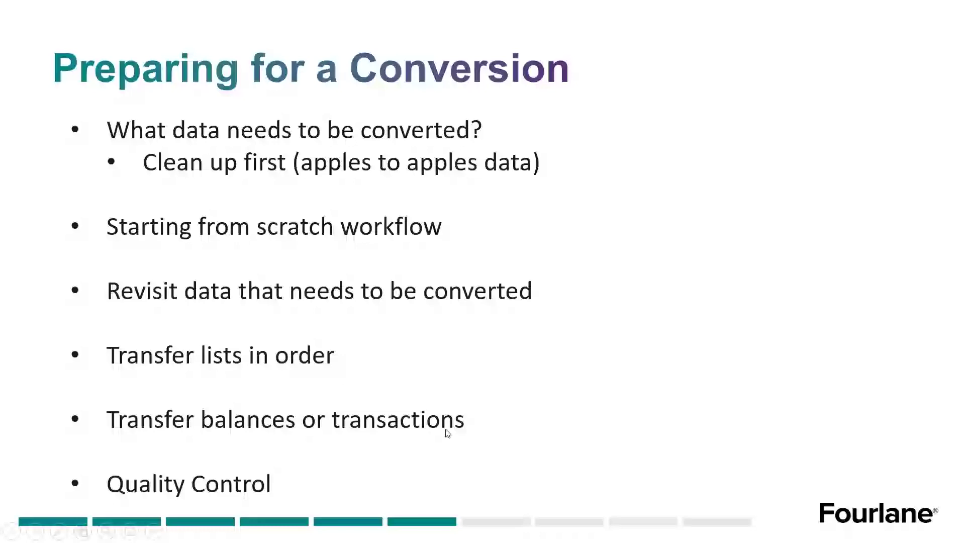
pyautogui.hotkey('alt', 'Tab')
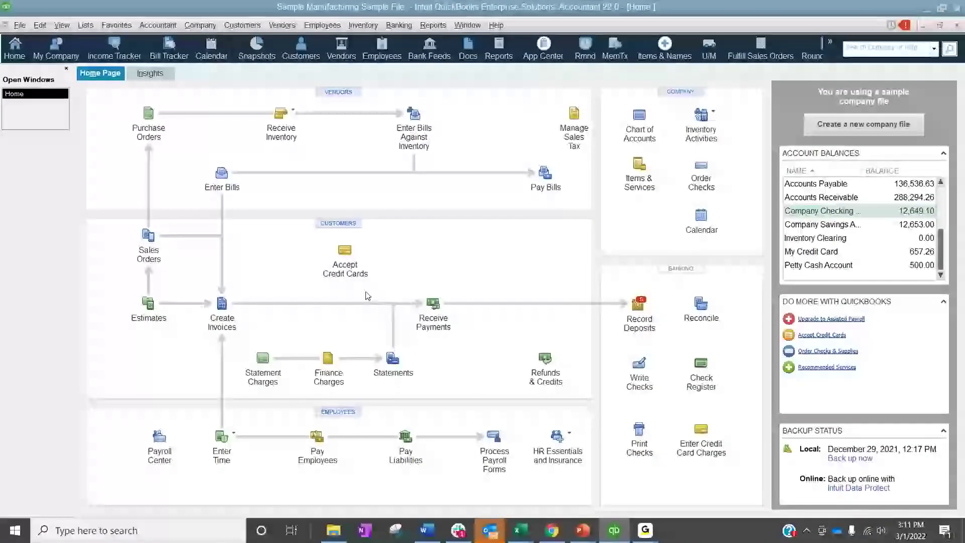
# Open the Customer Center and bring up the Big City Store #0025 job of Dunning's Pool Depot for editing
pyautogui.click(339, 223)
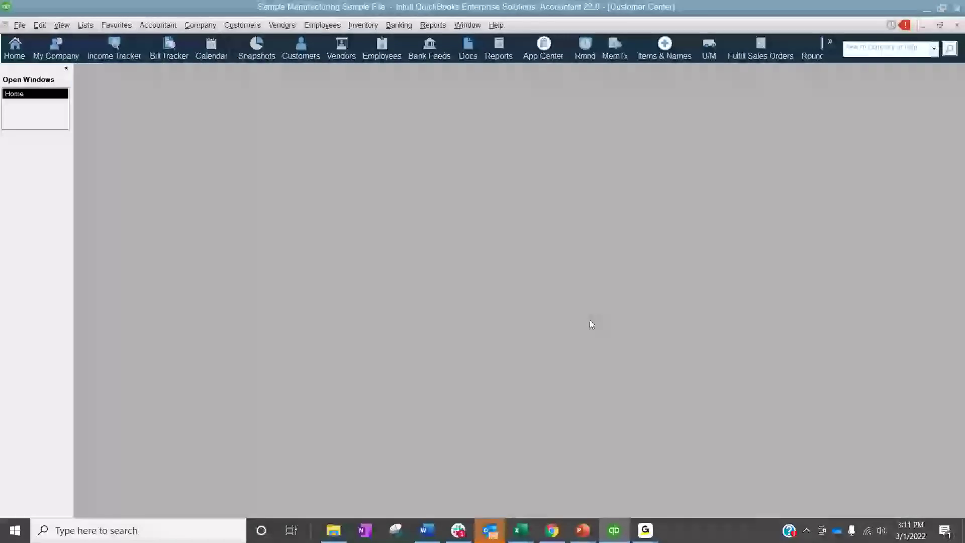
pyautogui.click(127, 205)
pyautogui.doubleClick(126, 205)
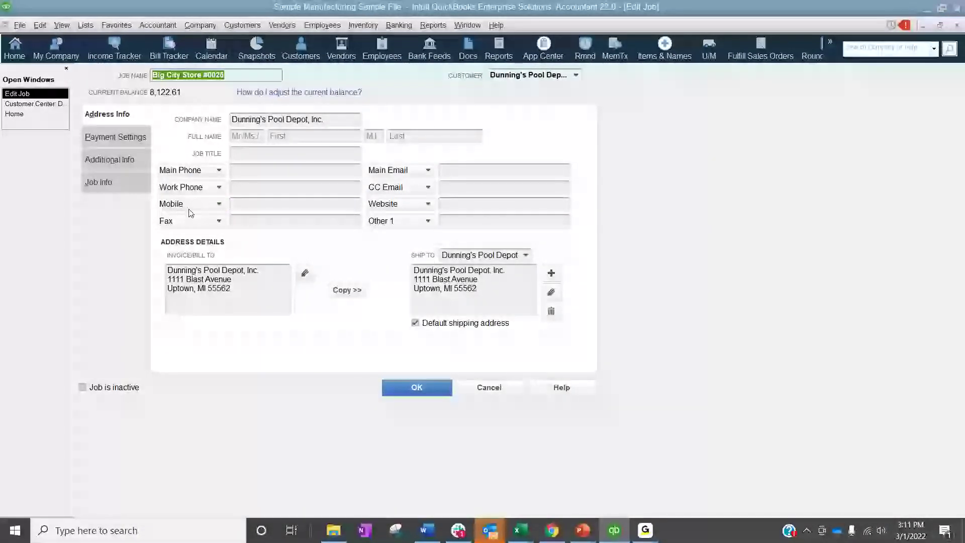
pyautogui.click(31, 104)
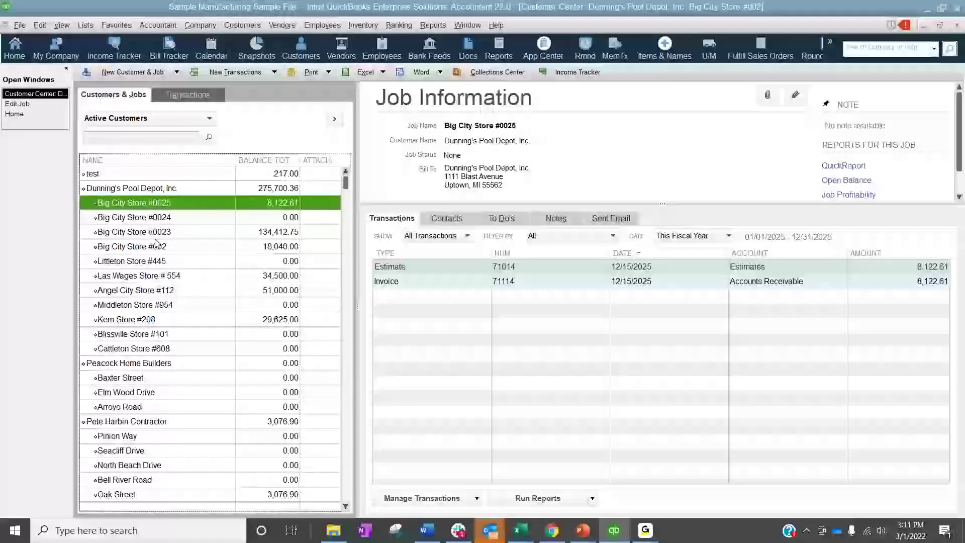
pyautogui.doubleClick(165, 207)
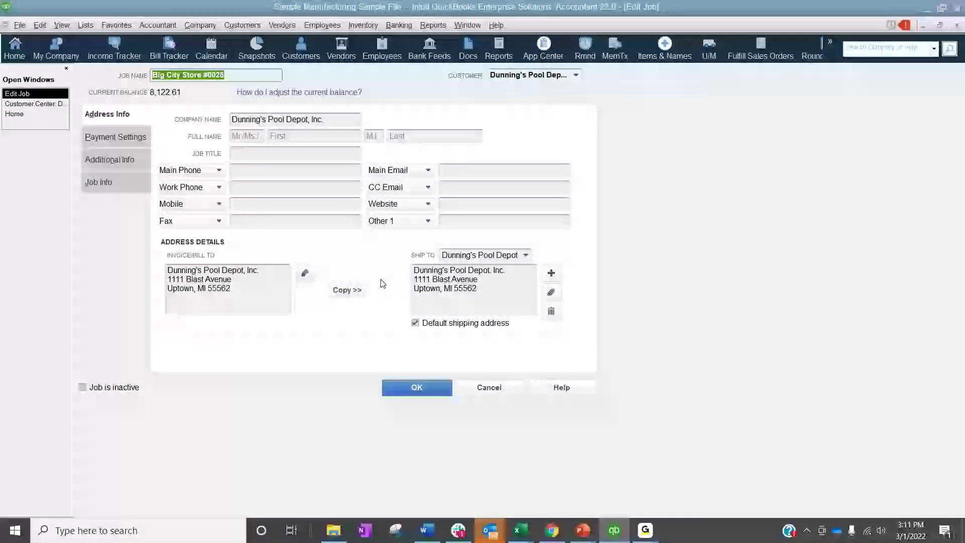
# Examine the job's payment settings, including the price level choices, and its additional info with the custom fields
pyautogui.click(115, 136)
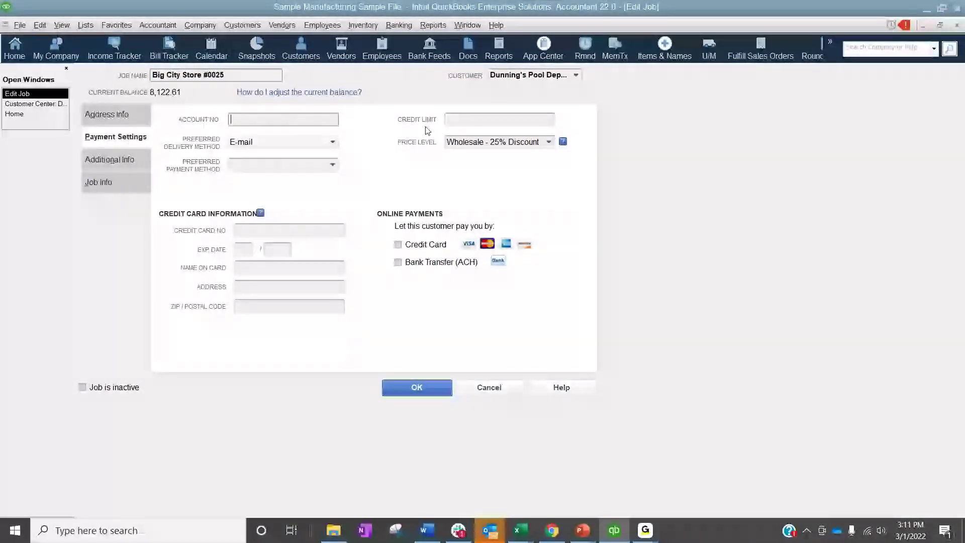
pyautogui.click(549, 143)
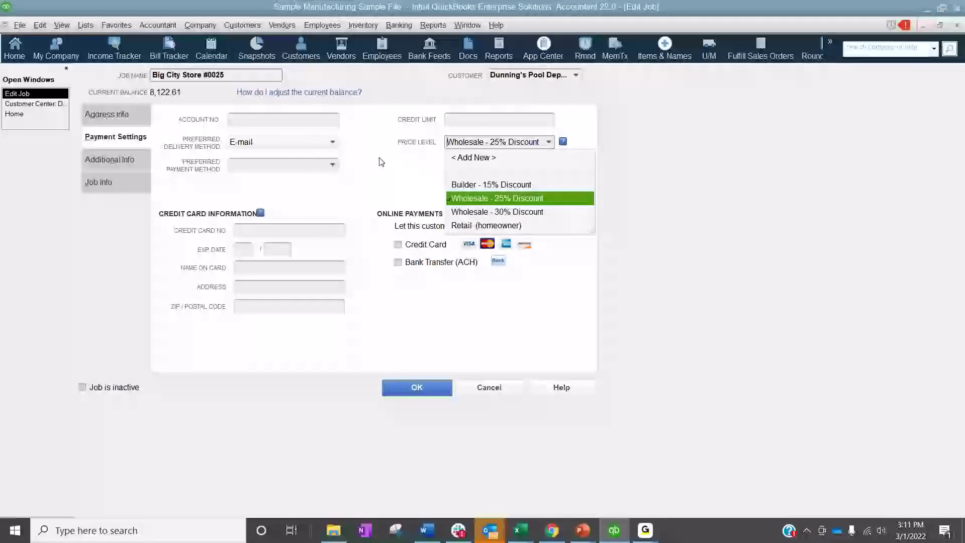
pyautogui.click(102, 156)
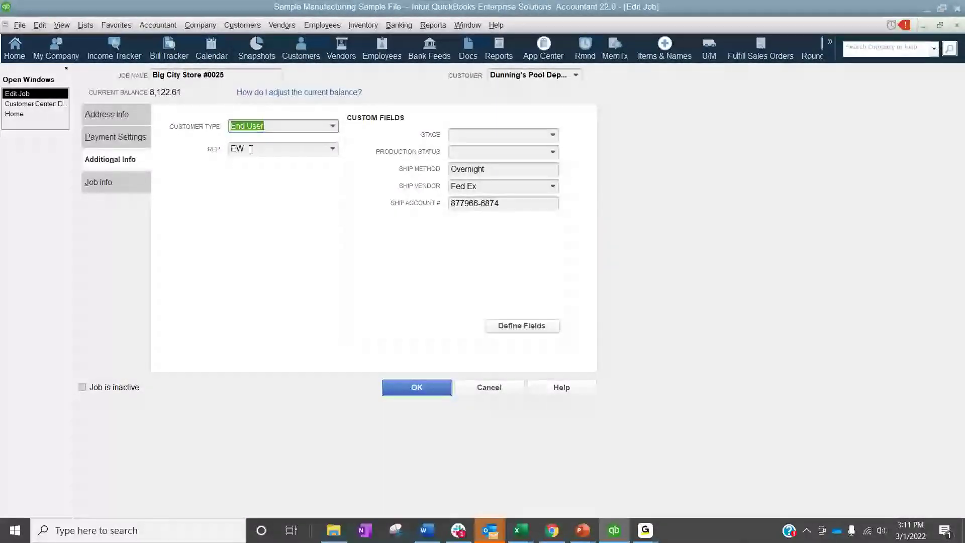
# Examine the sales rep choices and the job info fields of the Big City Store #0025 job, and cancel out of editing it
pyautogui.click(329, 150)
pyautogui.click(330, 150)
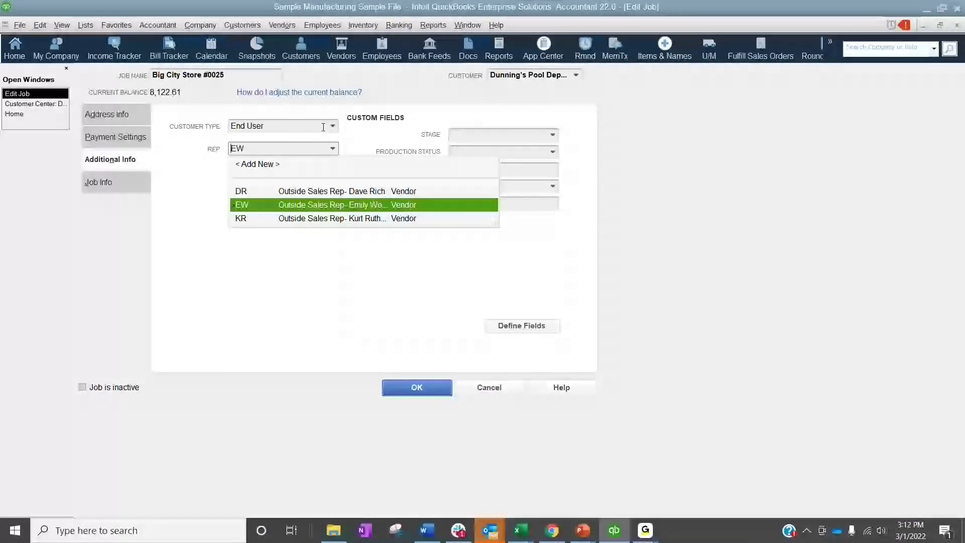
pyautogui.click(540, 257)
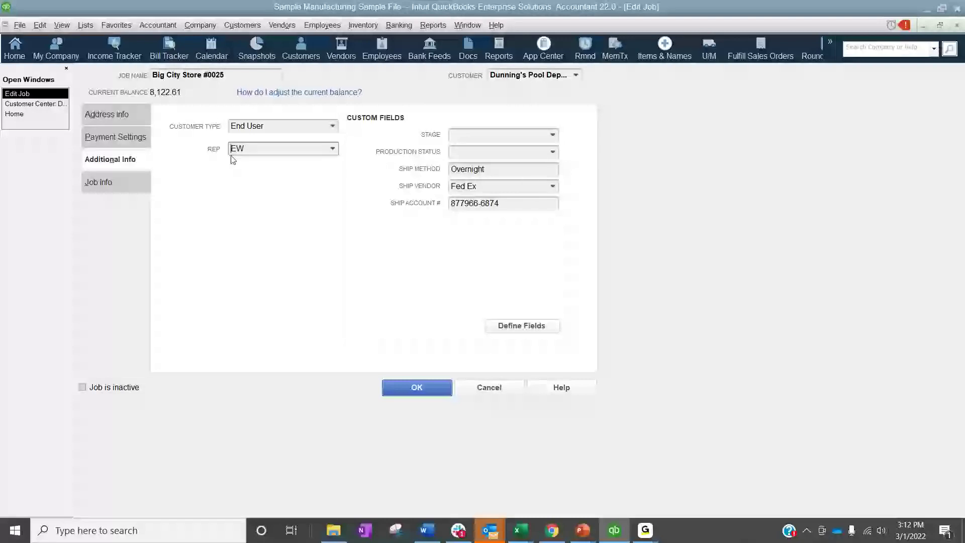
pyautogui.click(134, 184)
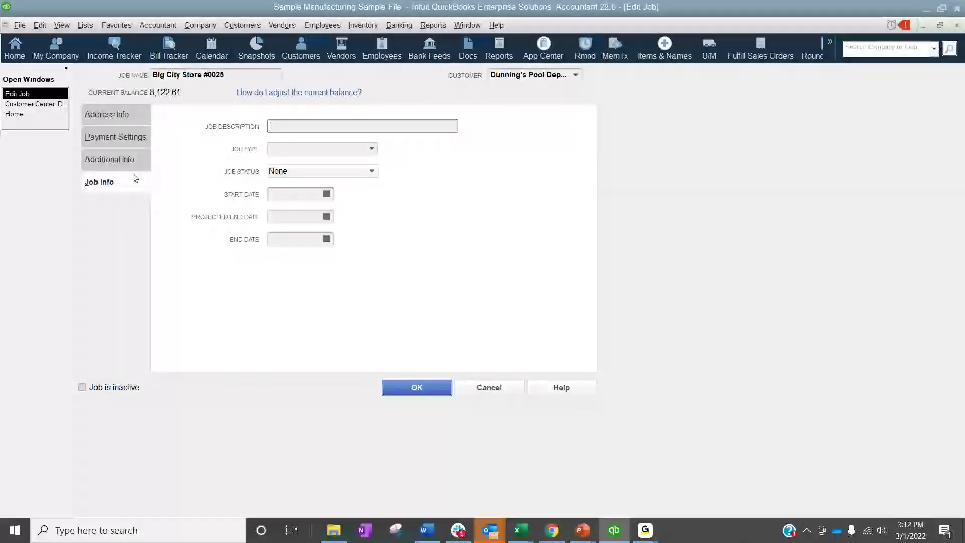
pyautogui.click(486, 387)
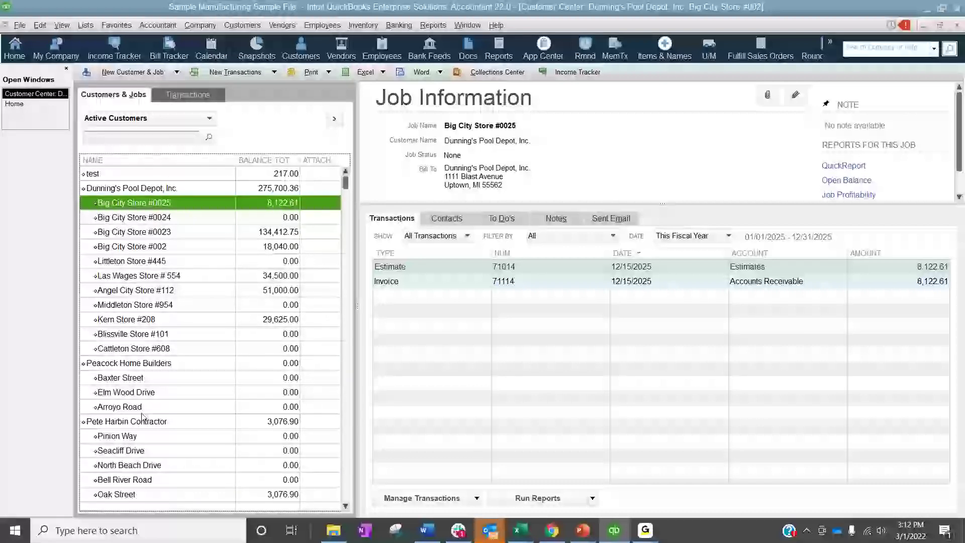
# Look over which lists the company file offers and close the Customer Center to return to the Home page
pyautogui.click(86, 25)
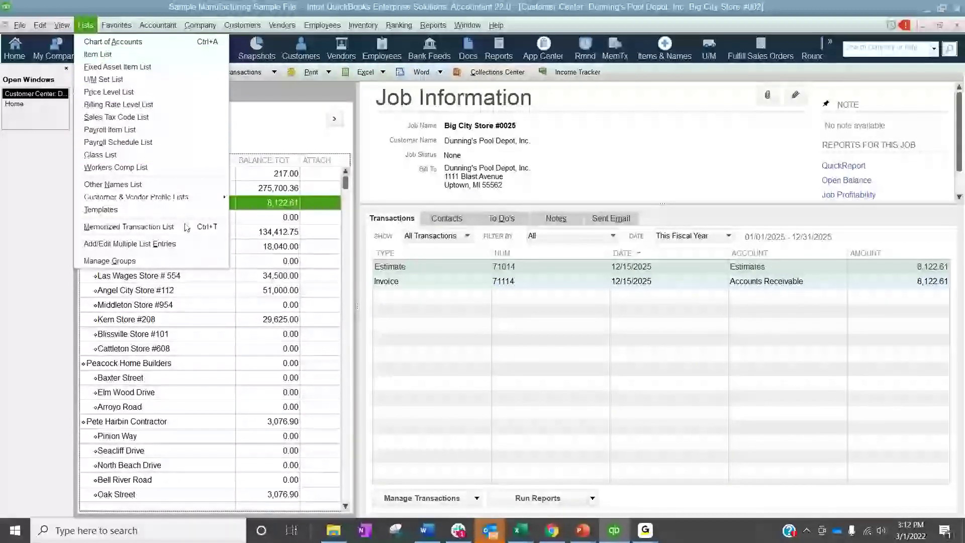
pyautogui.click(43, 274)
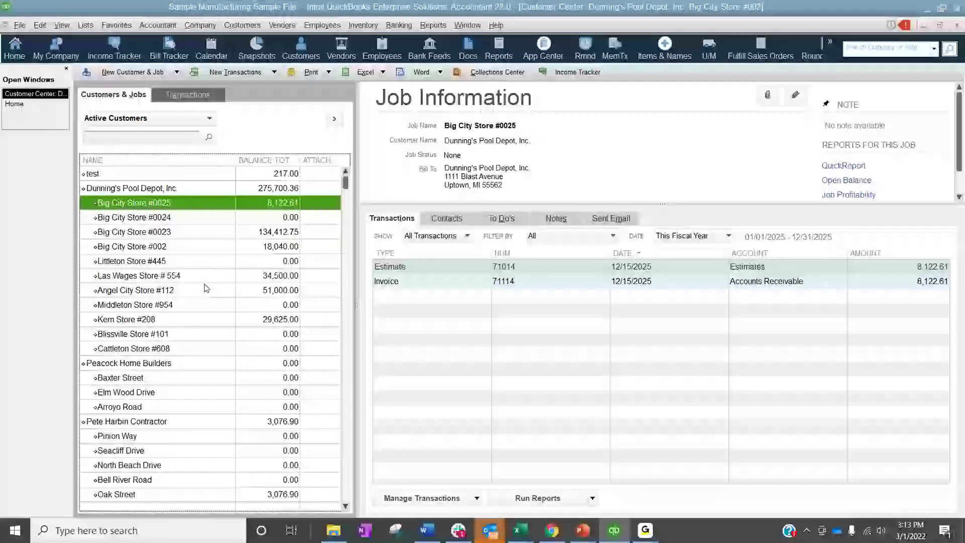
pyautogui.click(954, 26)
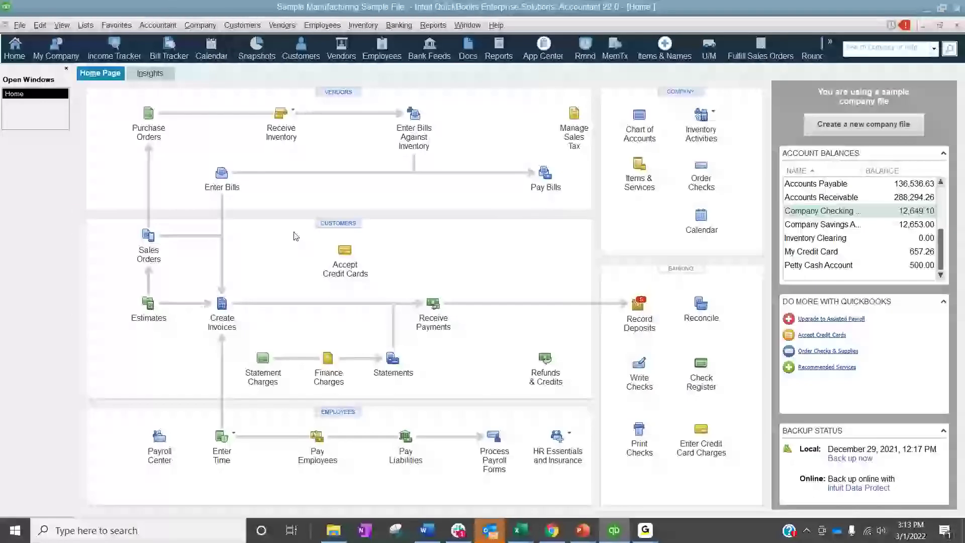
# Open the Item List and examine the ANBA-BL inventory part, including its preferred vendor choices, without saving any edits
pyautogui.click(86, 25)
pyautogui.click(91, 55)
pyautogui.doubleClick(97, 276)
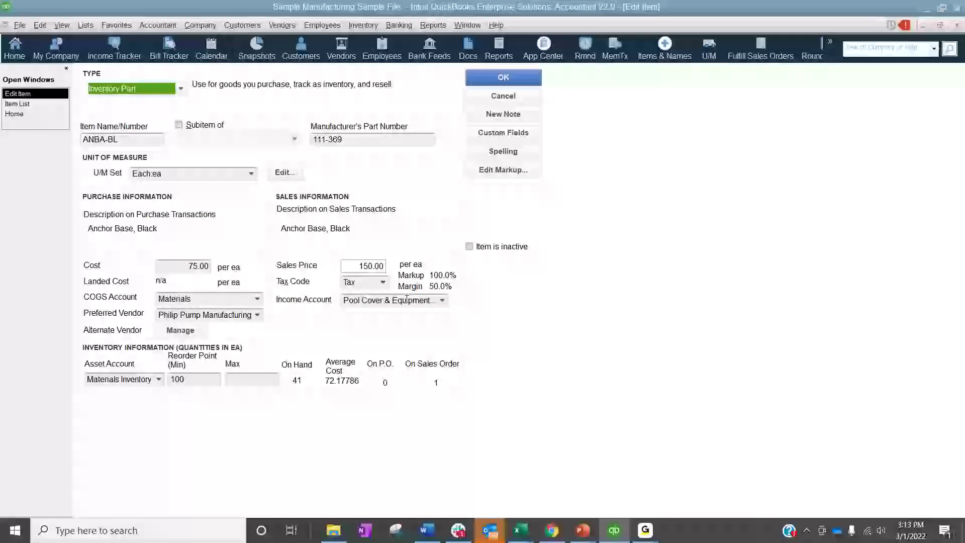
pyautogui.click(259, 315)
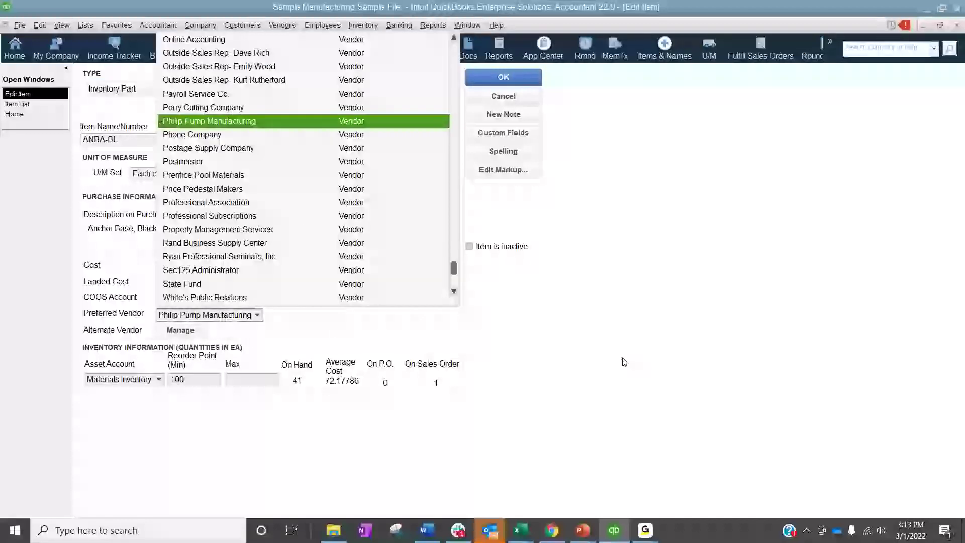
pyautogui.click(640, 363)
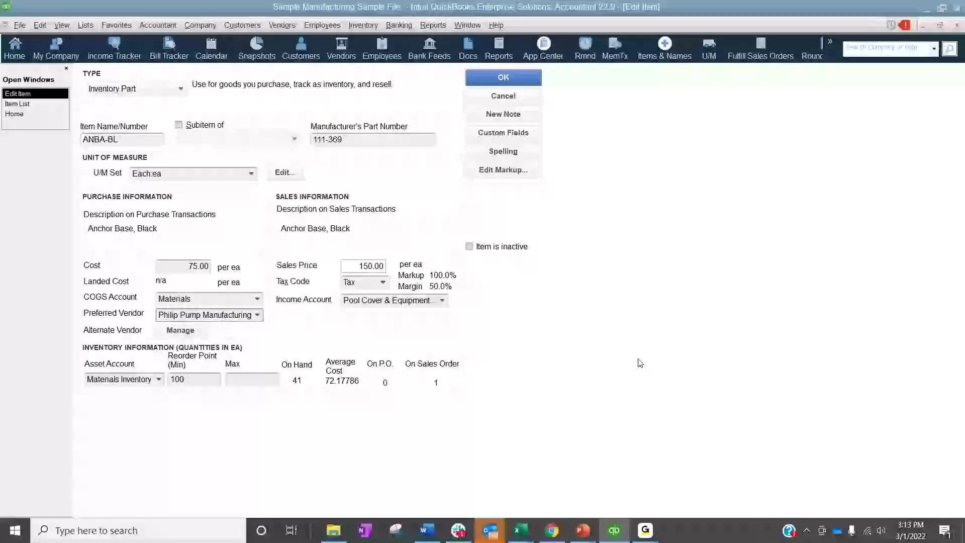
pyautogui.click(506, 96)
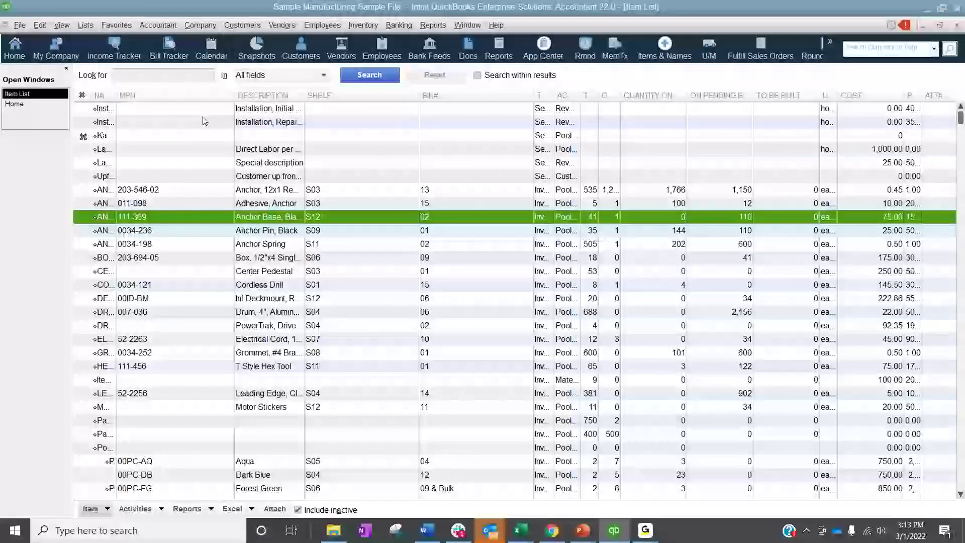
# Widen the Item List's name column and open the multiple list entries grid for pasting items from Excel
pyautogui.moveTo(117, 97); pyautogui.dragTo(206, 98)
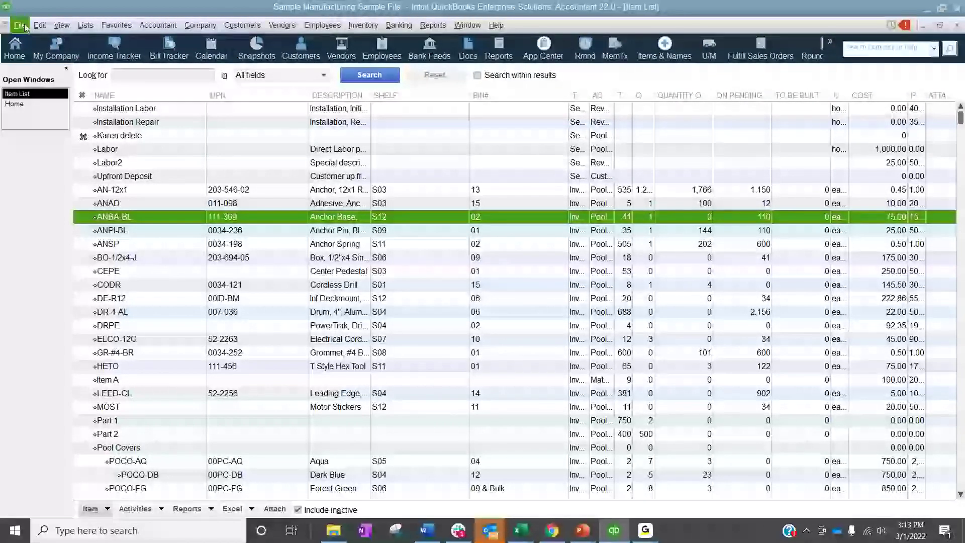
pyautogui.click(251, 509)
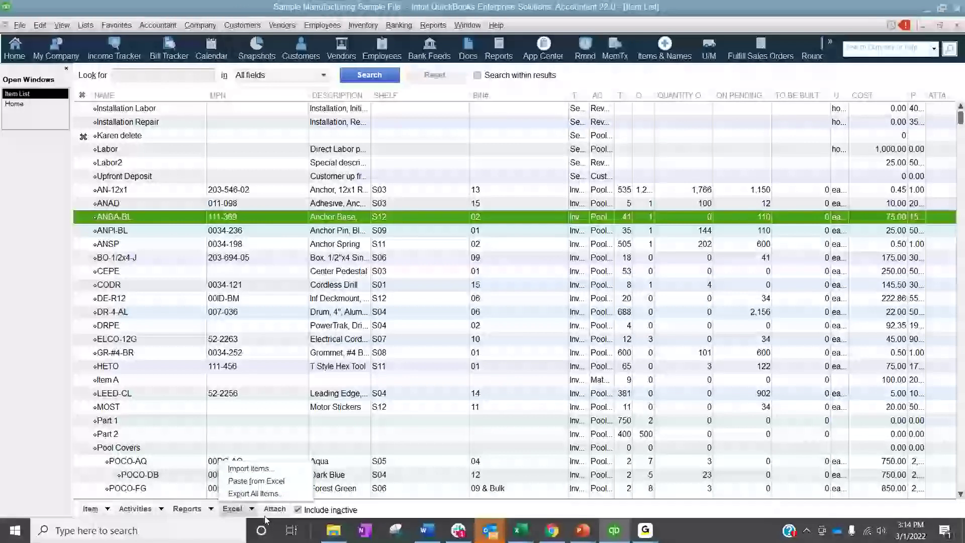
pyautogui.click(257, 482)
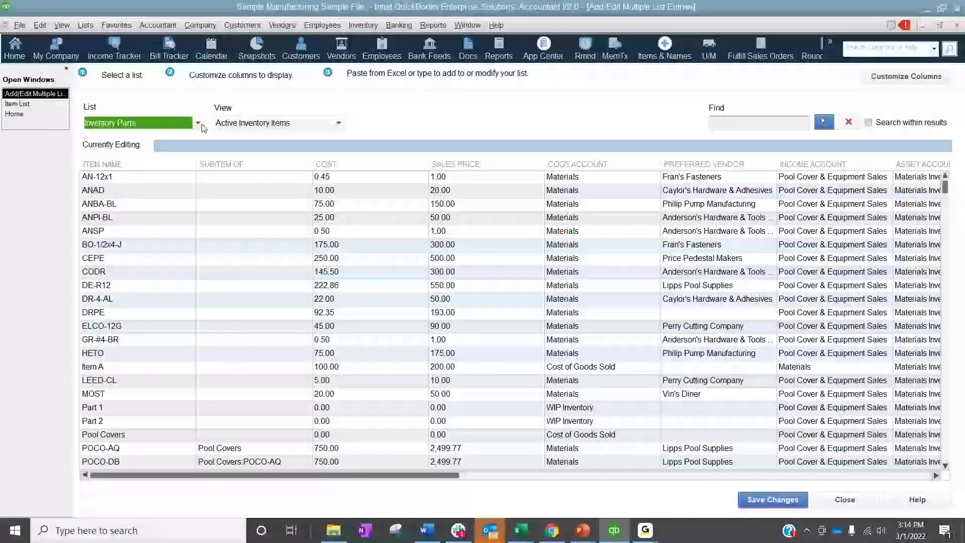
# Examine the list types and the available and chosen columns for inventory parts in the multiple-entry grid, and cancel the column customization
pyautogui.click(199, 124)
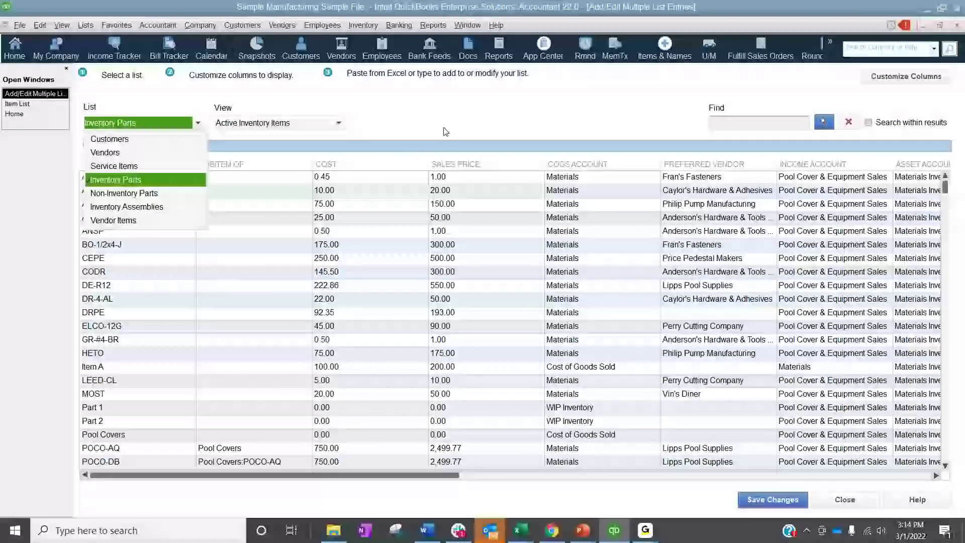
pyautogui.click(483, 127)
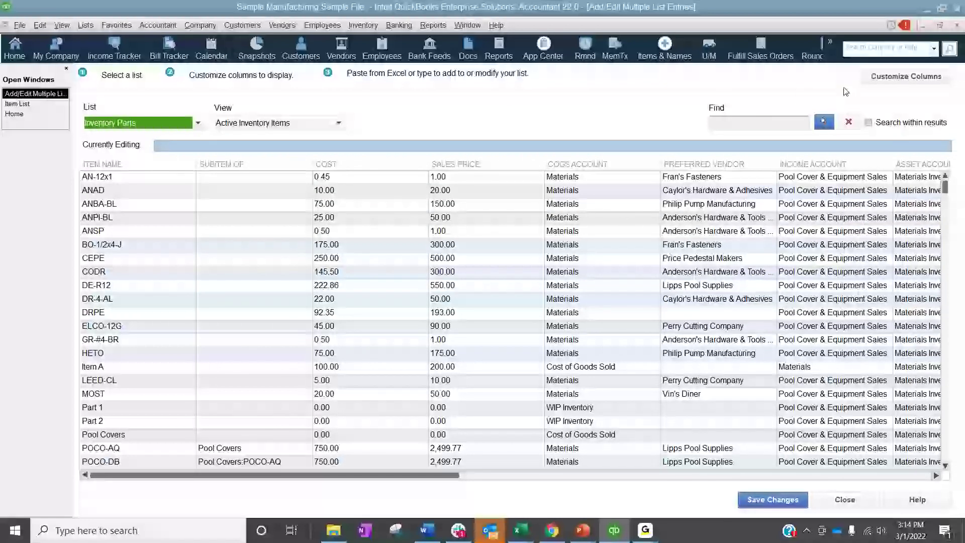
pyautogui.click(906, 76)
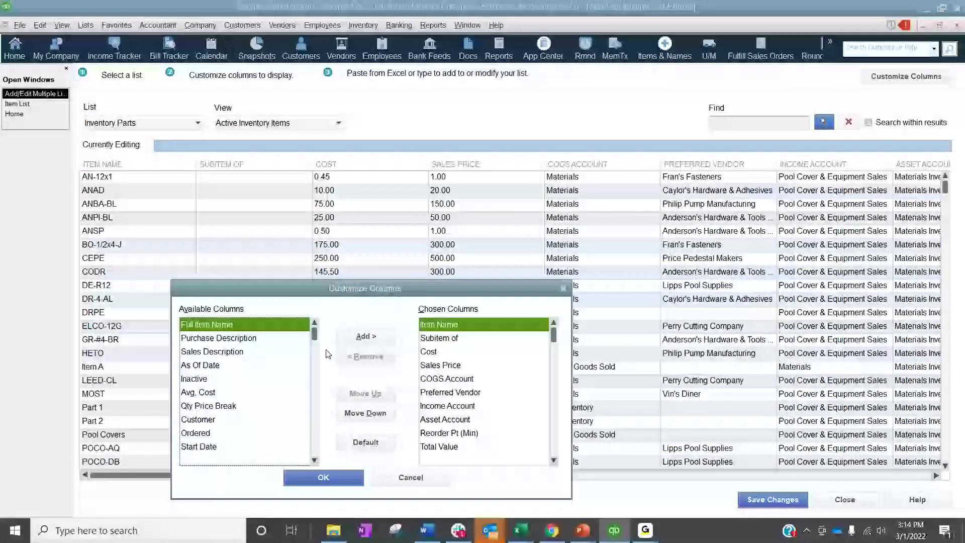
pyautogui.moveTo(464, 308); pyautogui.dragTo(456, 137)
pyautogui.moveTo(441, 180); pyautogui.dragTo(442, 288)
pyautogui.scroll(-2, 439, 296)
pyautogui.scroll(-1, 437, 295)
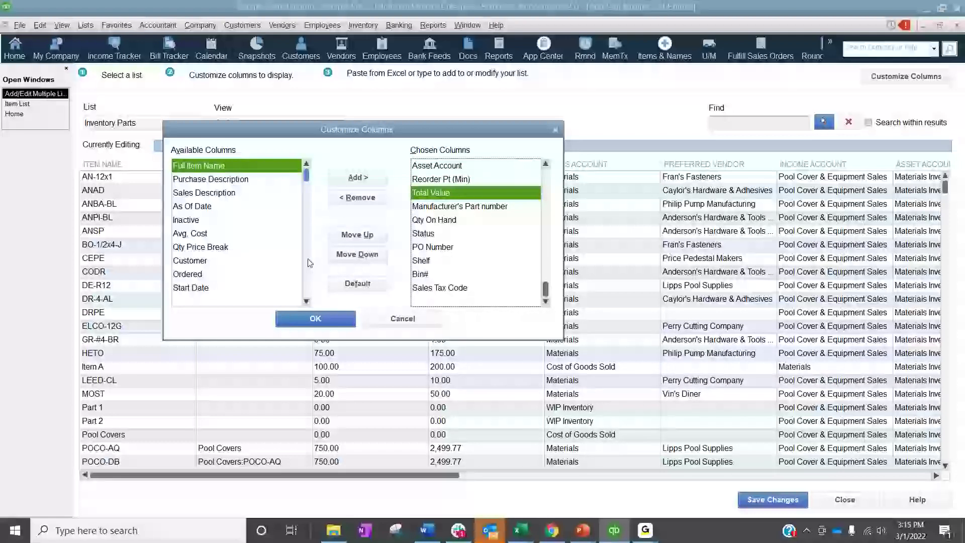
pyautogui.scroll(-10, 309, 249)
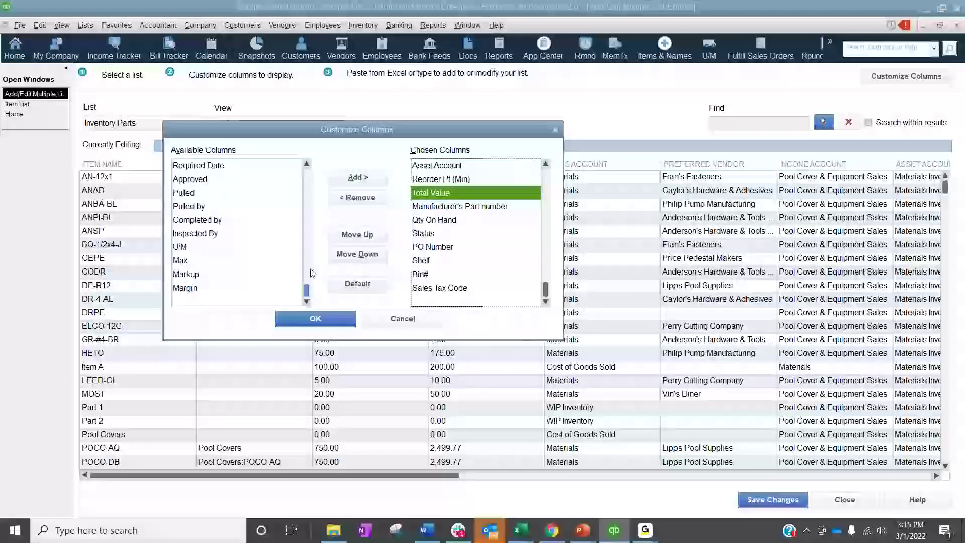
pyautogui.click(379, 321)
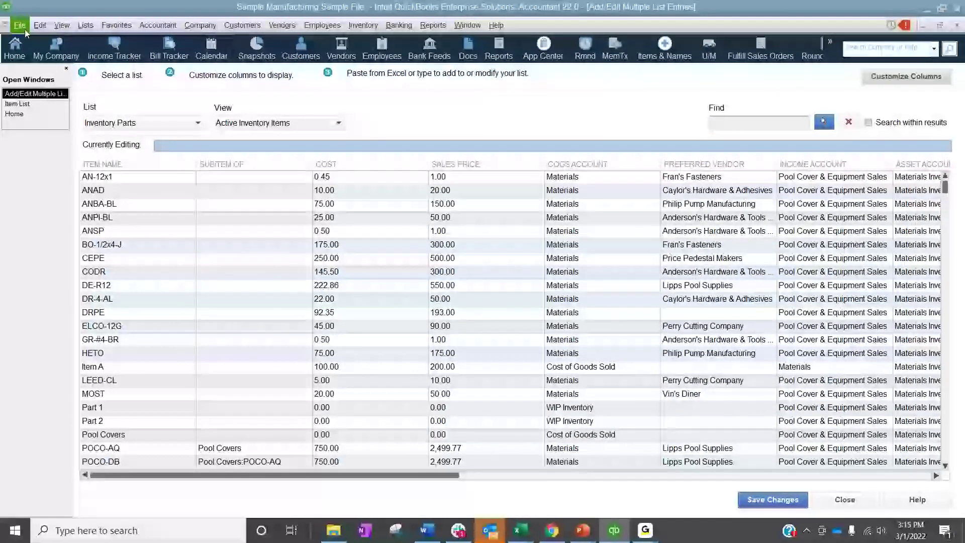
# Bring up the Excel file import wizard, review its data types and Advanced Import option, and close it
pyautogui.click(19, 25)
pyautogui.moveTo(100, 159)
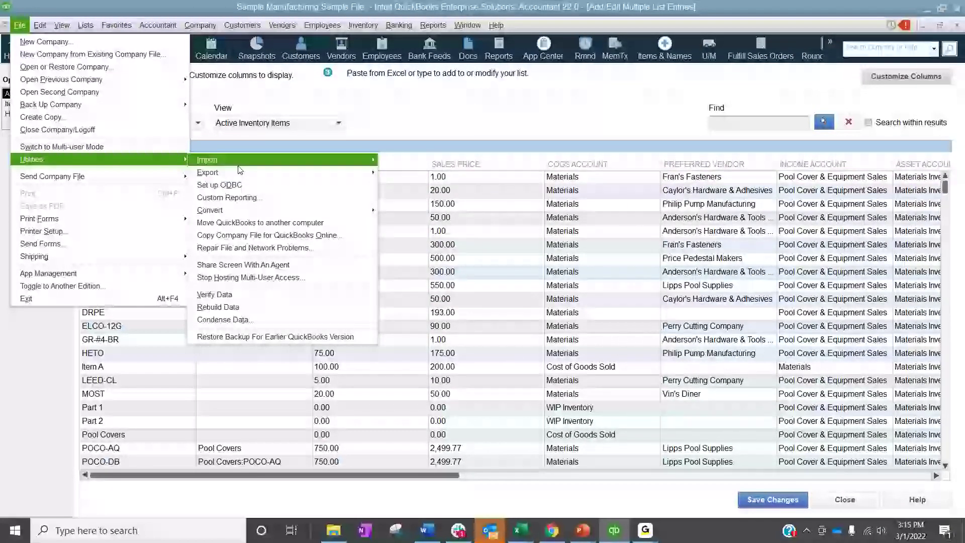
pyautogui.moveTo(241, 169)
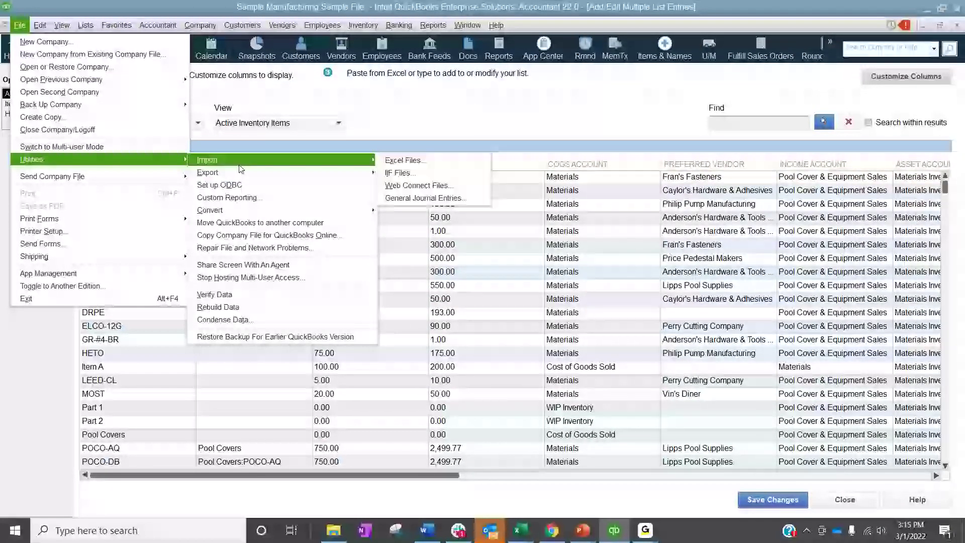
pyautogui.click(436, 165)
pyautogui.click(552, 288)
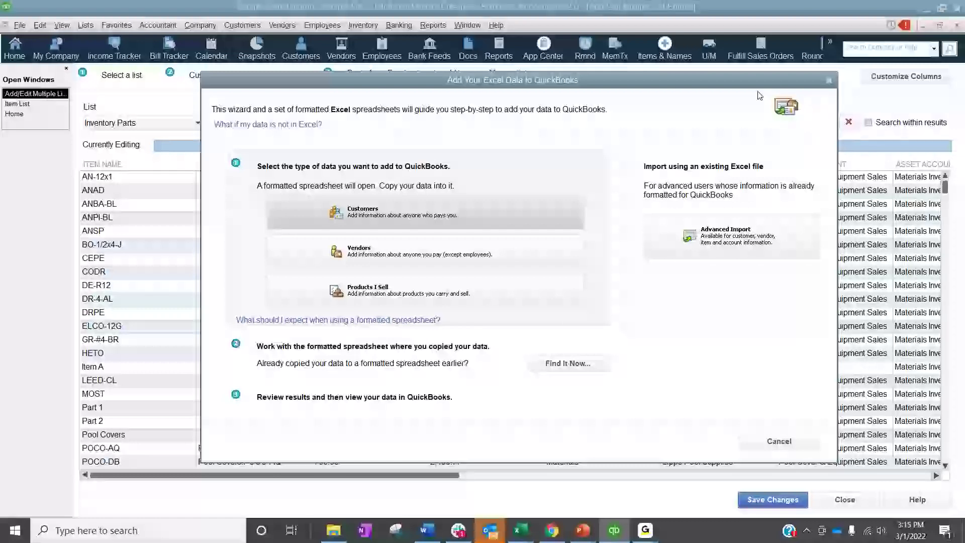
pyautogui.click(828, 80)
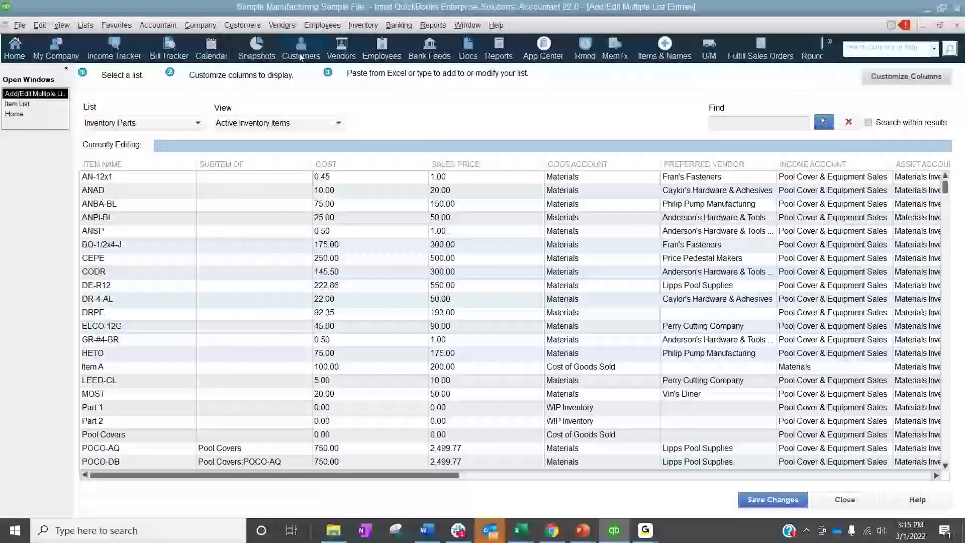
# Review the import options among the company file utilities and return to the inventory parts grid
pyautogui.click(20, 25)
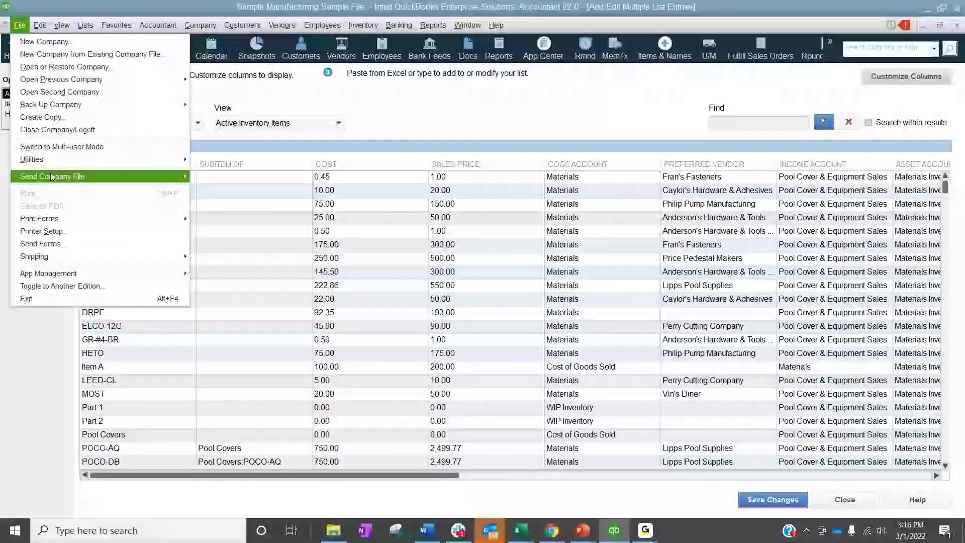
pyautogui.moveTo(59, 167)
pyautogui.moveTo(233, 166)
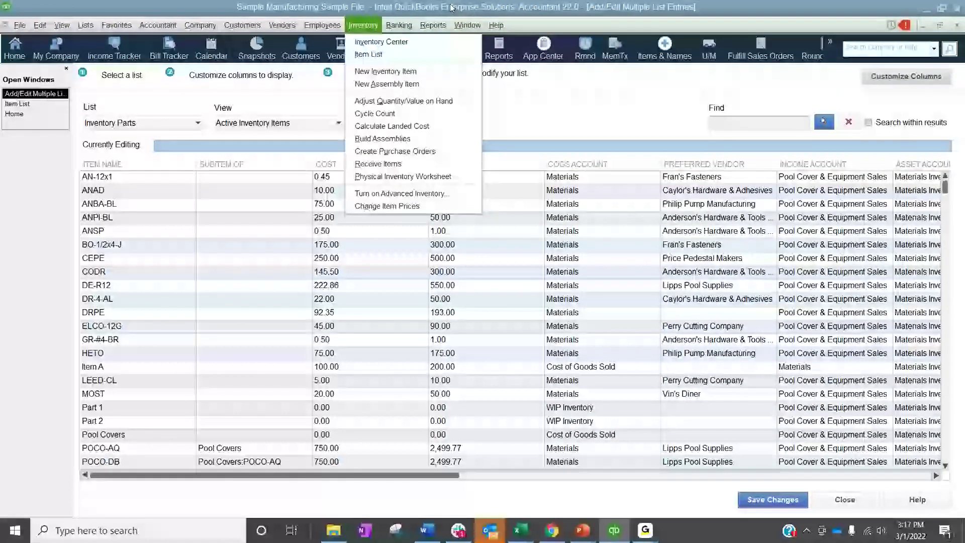
pyautogui.moveTo(20, 25)
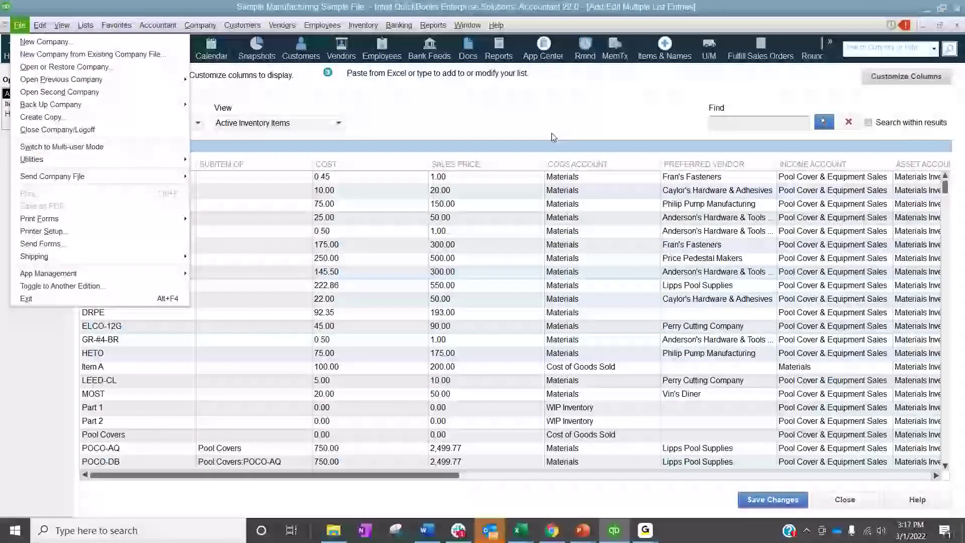
pyautogui.click(562, 122)
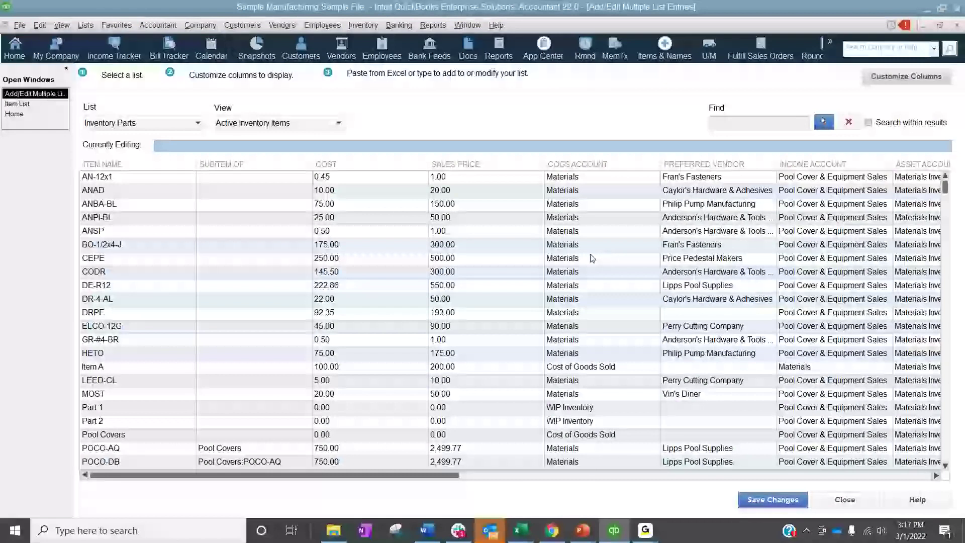
pyautogui.click(586, 275)
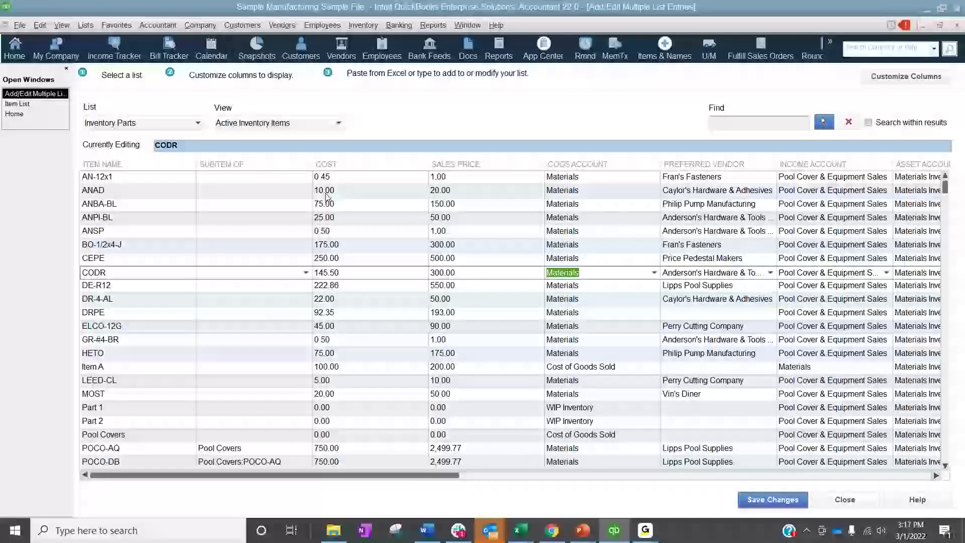
# Examine the transaction types offered in Batch Enter Transactions, and close it and the multiple list entries grid to return to the Item List
pyautogui.click(86, 25)
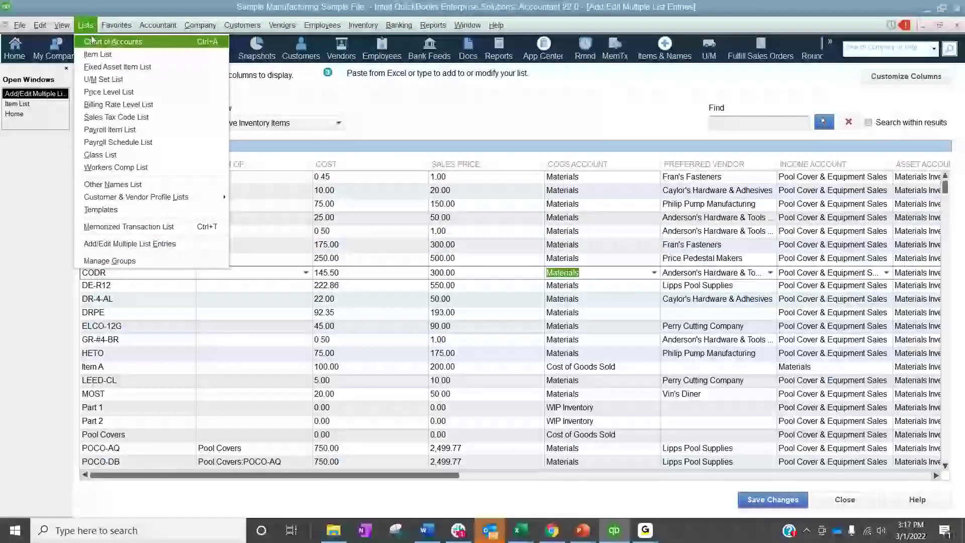
pyautogui.moveTo(144, 29)
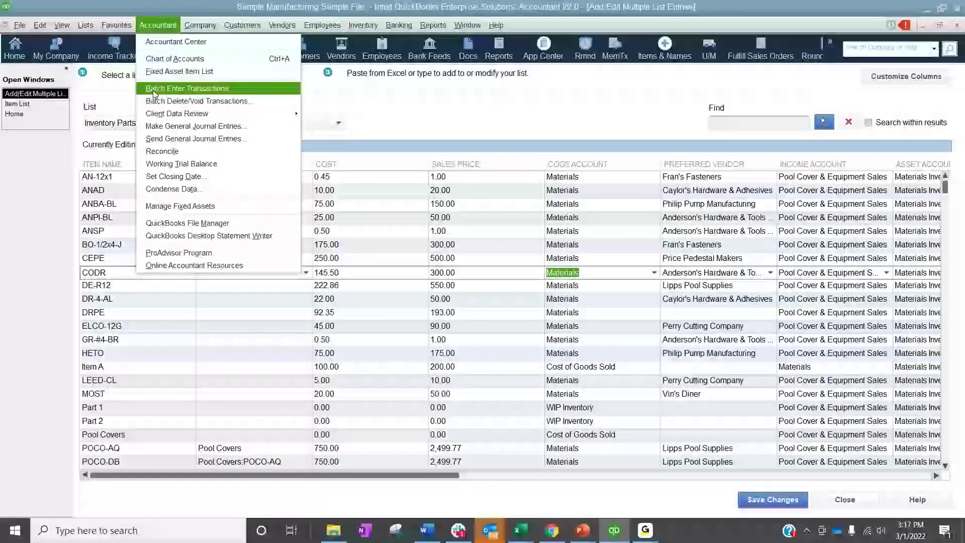
pyautogui.click(155, 91)
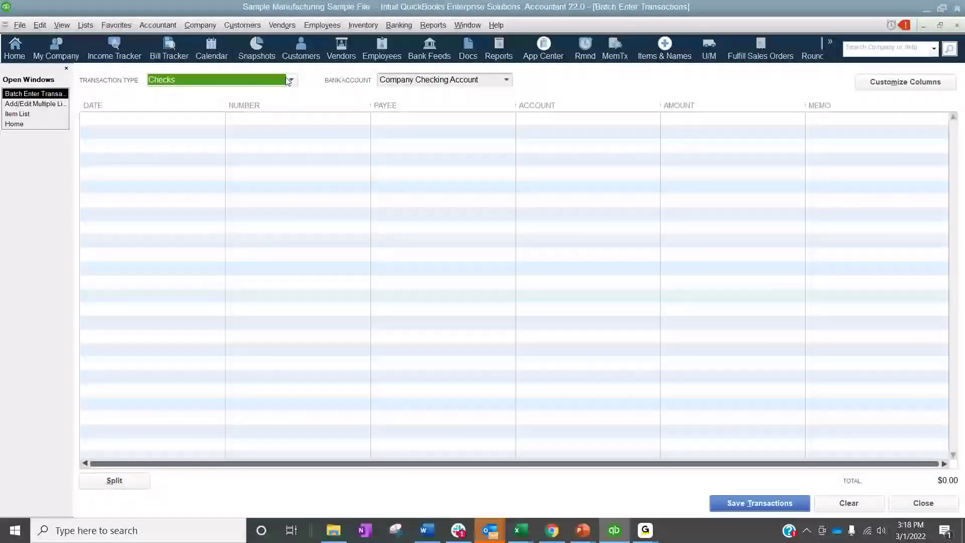
pyautogui.click(290, 80)
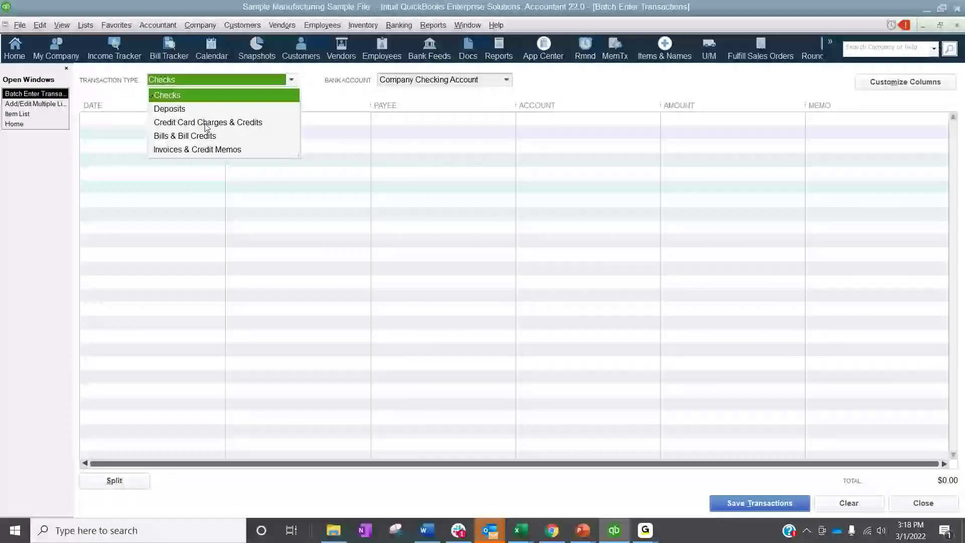
pyautogui.click(325, 95)
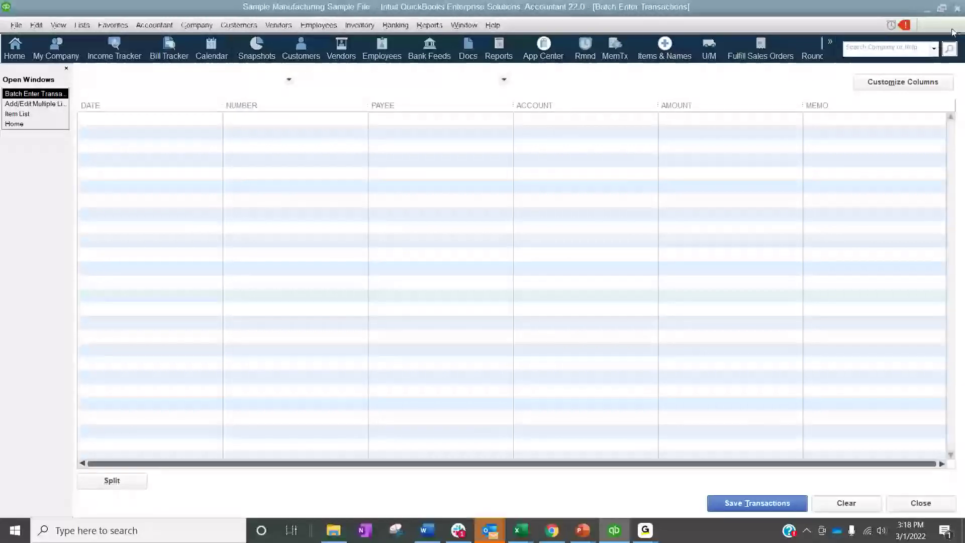
pyautogui.click(957, 27)
pyautogui.click(955, 26)
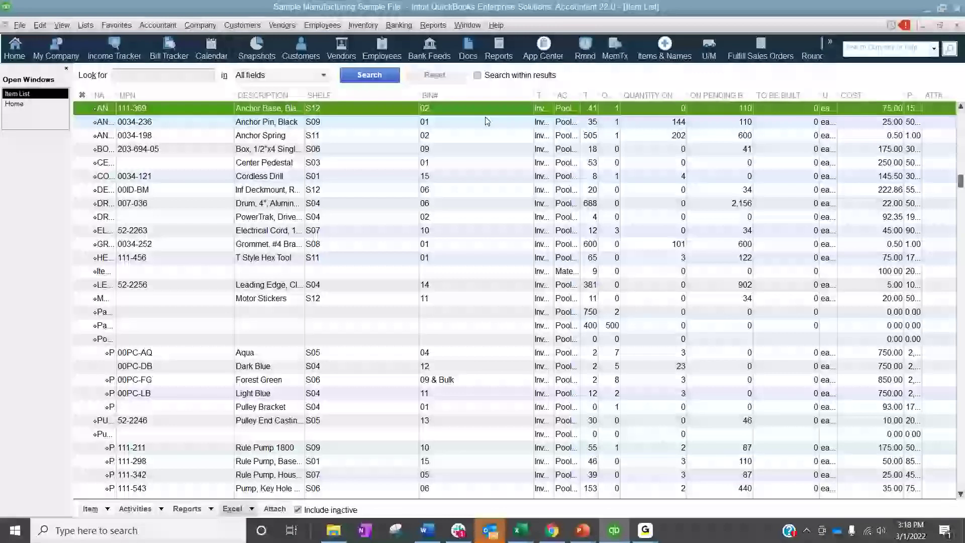
# Close the Item List, check the Preparing for a Conversion slide in PowerPoint, and return to the QuickBooks home page
pyautogui.click(956, 26)
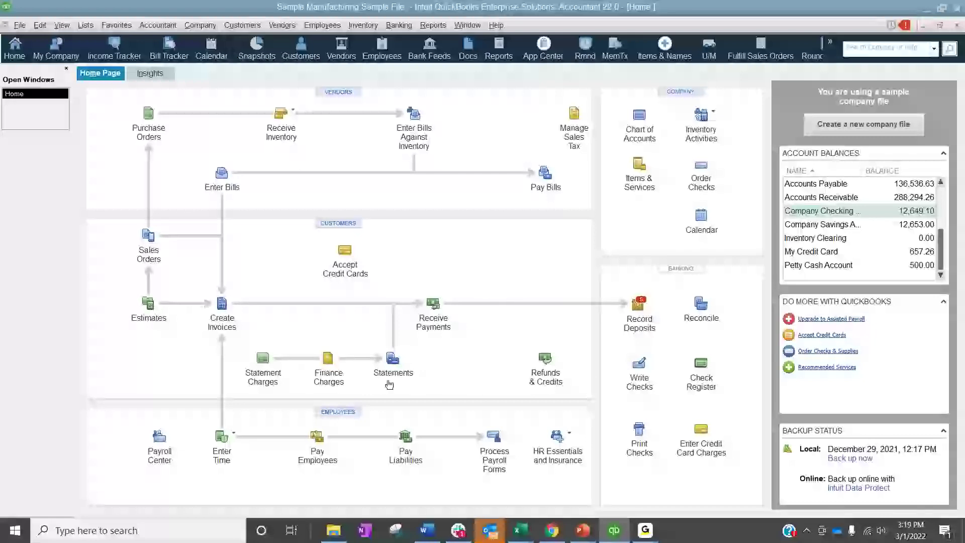
pyautogui.moveTo(582, 531)
pyautogui.click(611, 482)
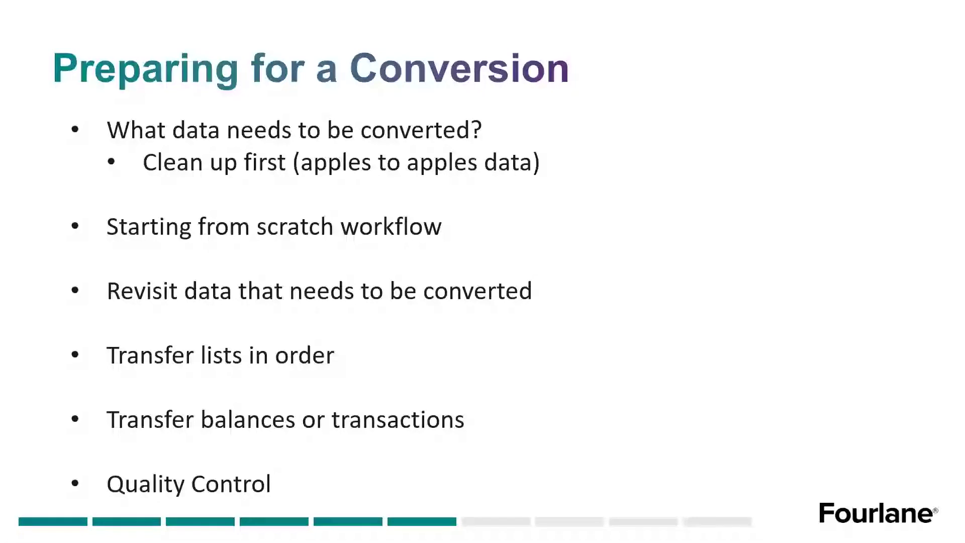
pyautogui.hotkey('alt', 'Tab')
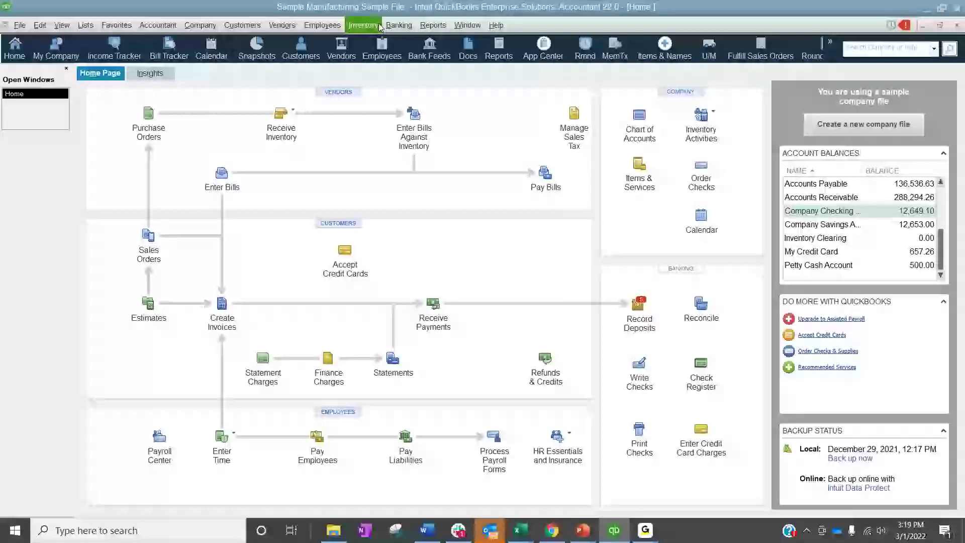
# Run the Inventory Valuation Summary report to review item quantities and asset values
pyautogui.click(433, 25)
pyautogui.moveTo(495, 238)
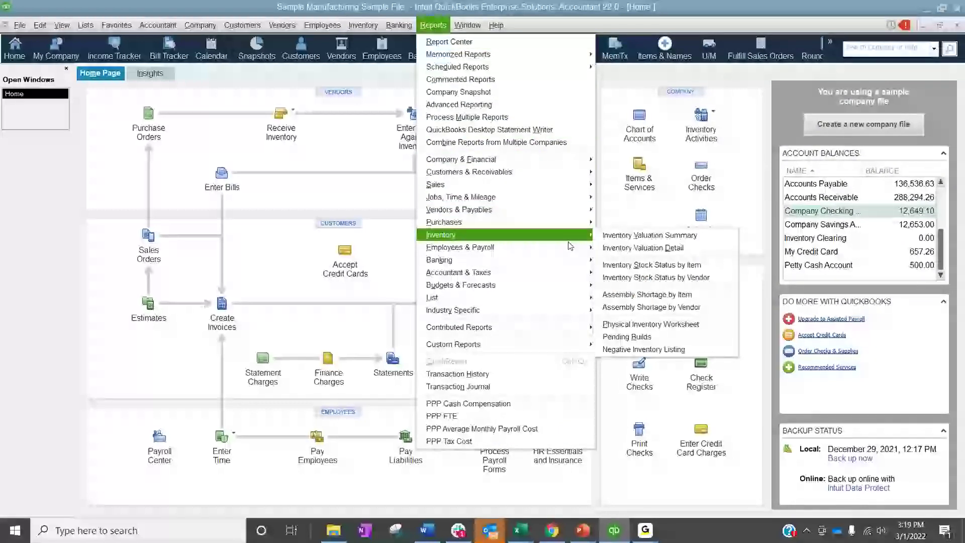
pyautogui.click(684, 239)
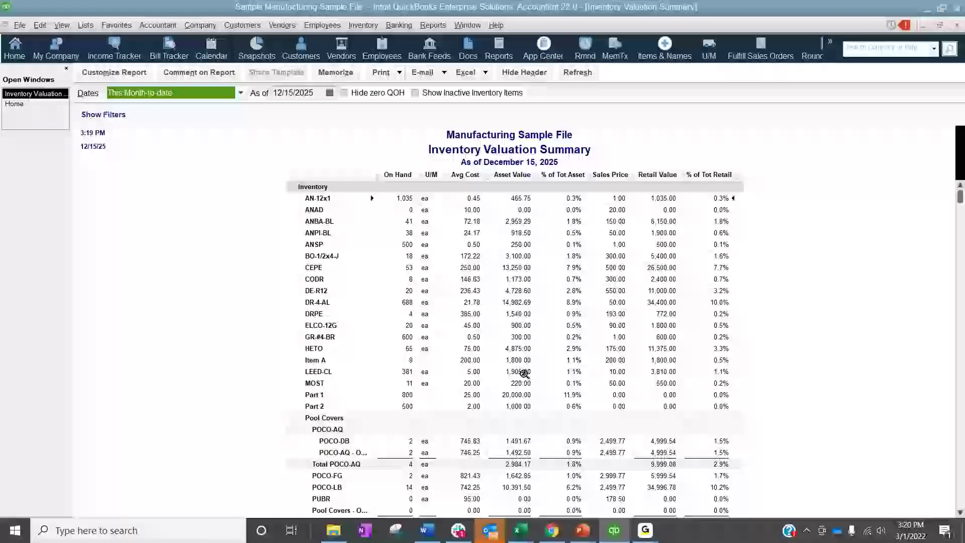
# Run the A/R Aging Summary report and the A/R Aging Detail report to review open customer balances
pyautogui.click(433, 25)
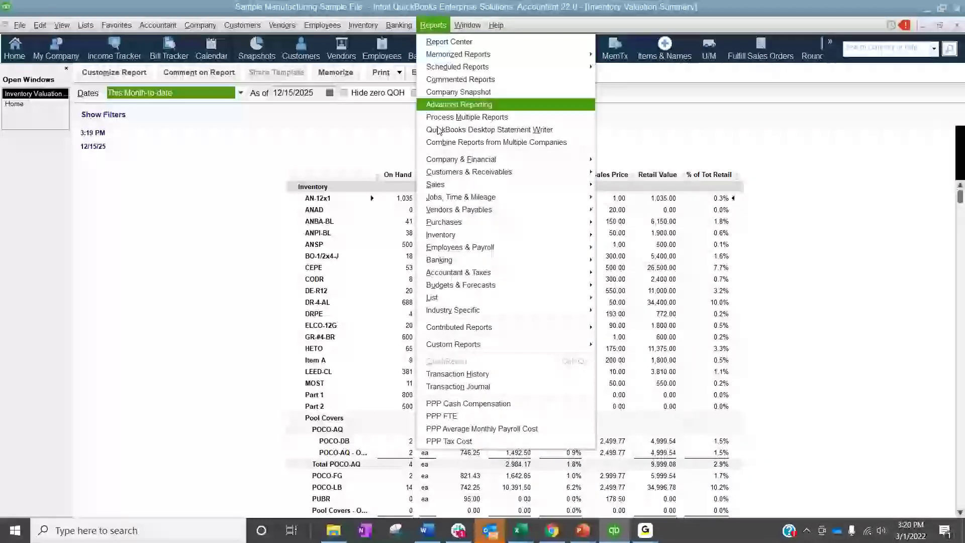
pyautogui.moveTo(469, 172)
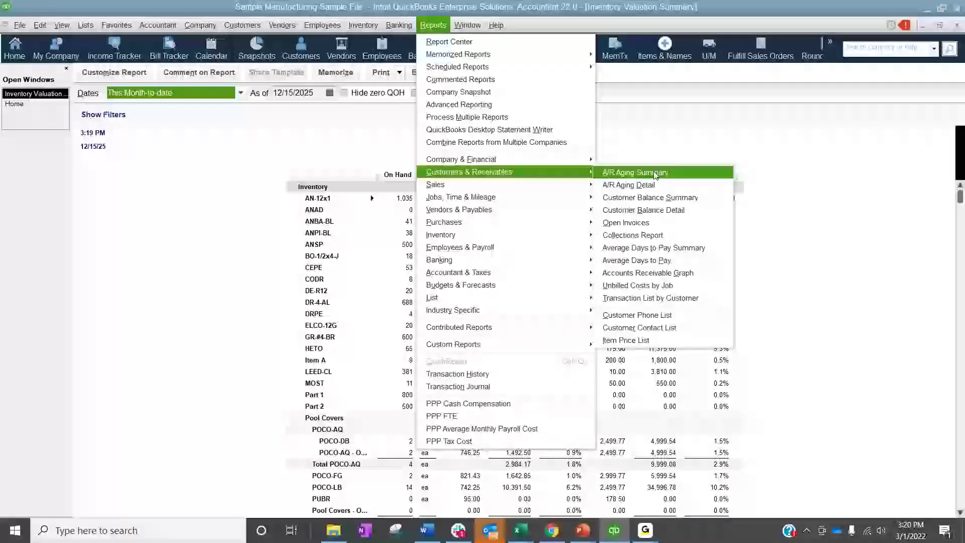
pyautogui.click(654, 173)
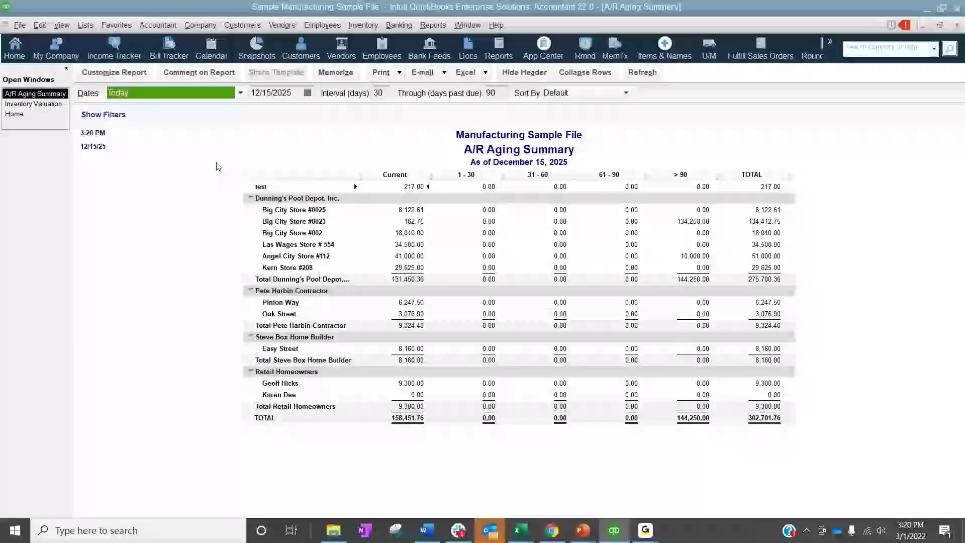
pyautogui.click(432, 25)
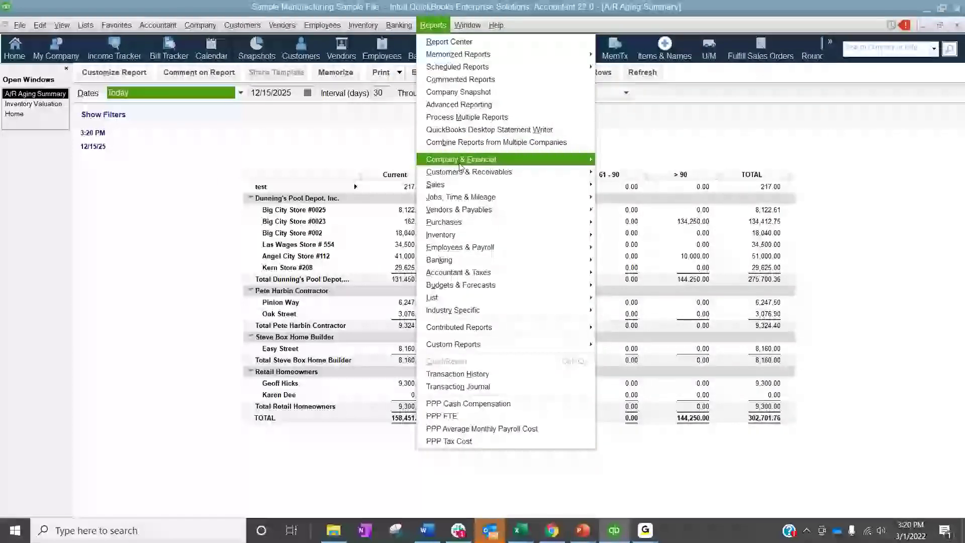
pyautogui.moveTo(527, 172)
pyautogui.click(667, 188)
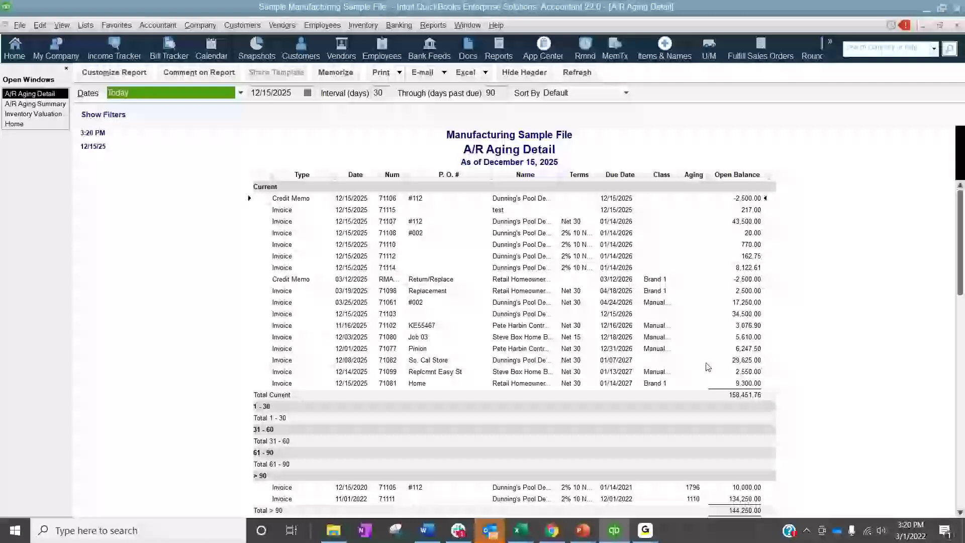
# Run the A/P Aging Detail report and review its open bills through to the grand total, leaving the fonts unchanged
pyautogui.click(433, 25)
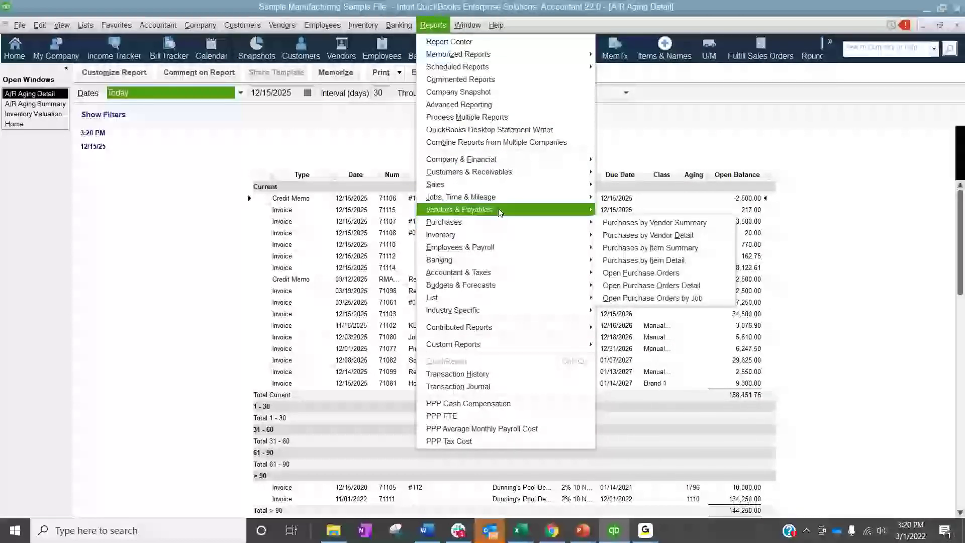
pyautogui.moveTo(500, 211)
pyautogui.click(649, 223)
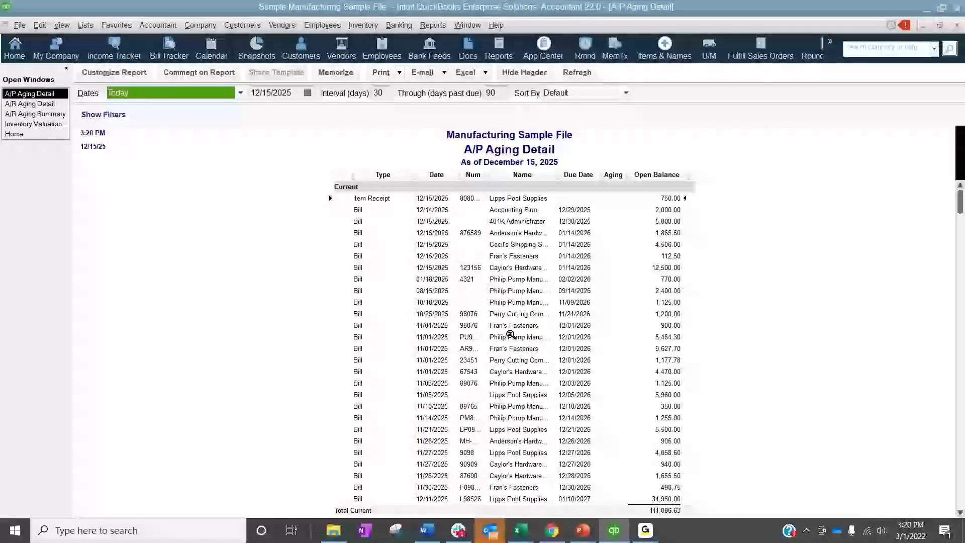
pyautogui.scroll(-3, 586, 372)
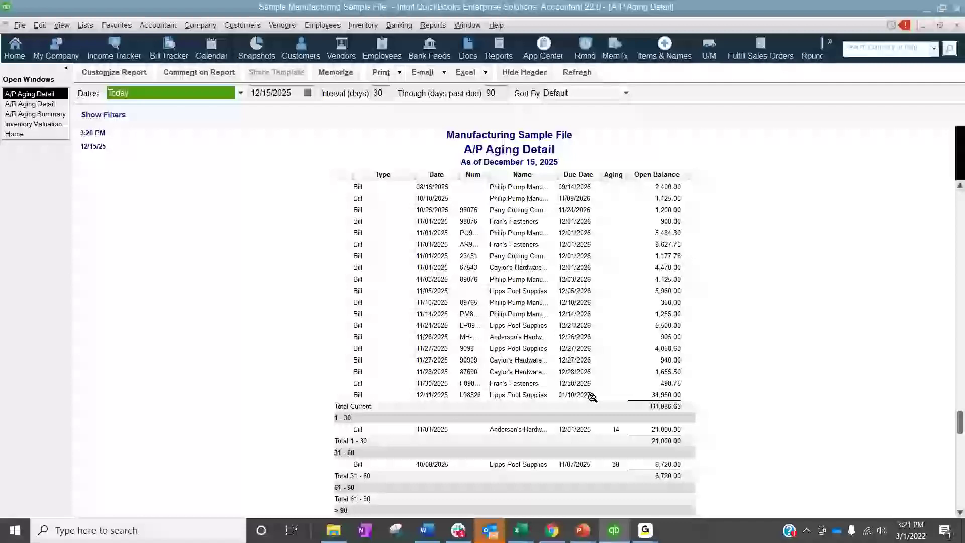
pyautogui.scroll(3, 592, 398)
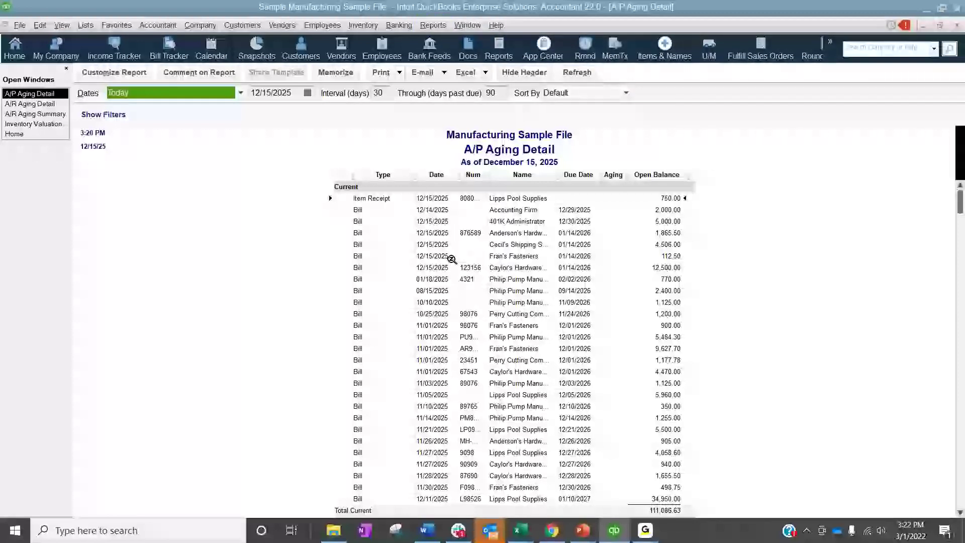
pyautogui.click(467, 396)
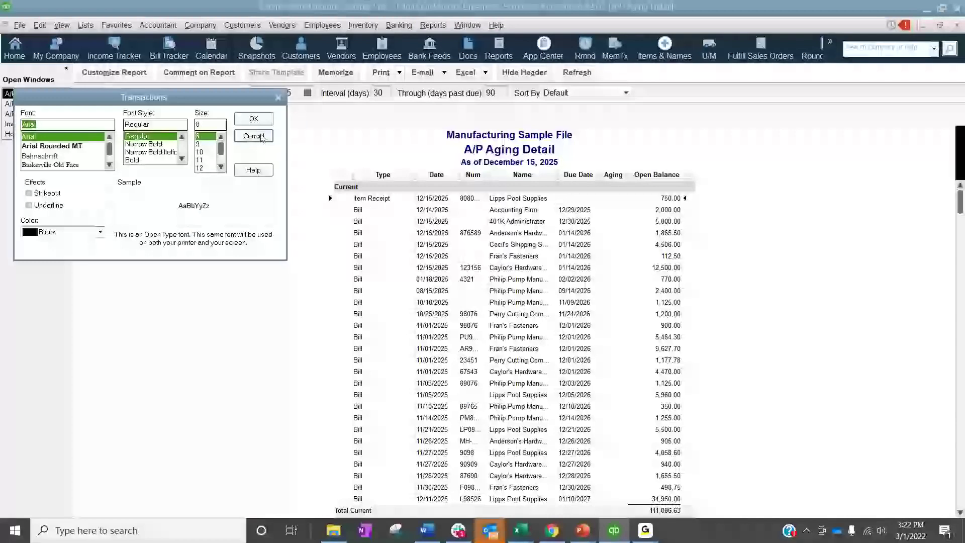
pyautogui.click(257, 135)
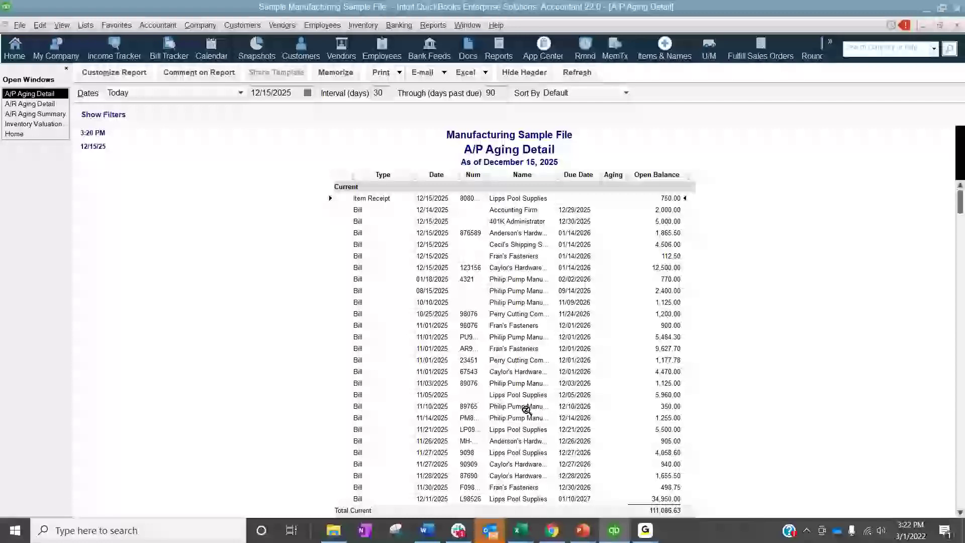
pyautogui.scroll(-4, 525, 378)
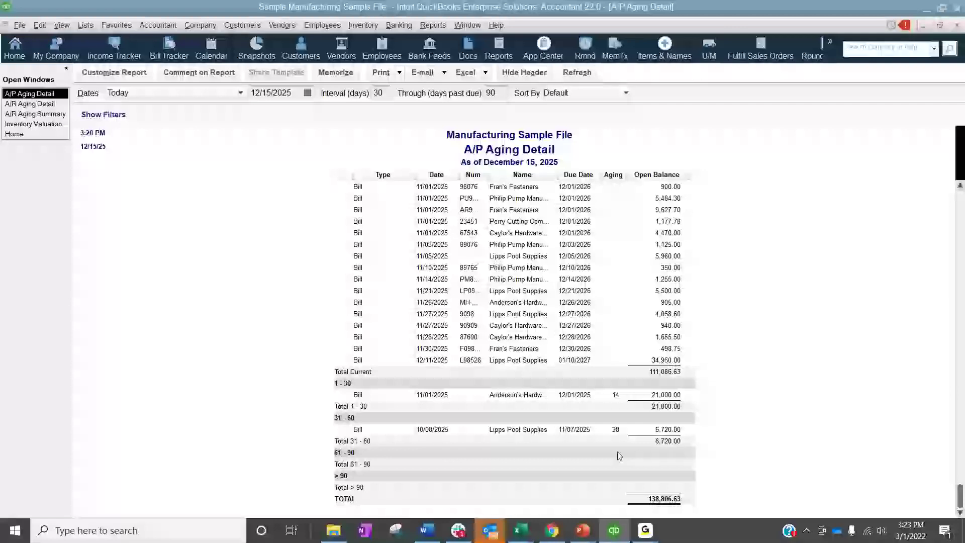
pyautogui.scroll(3, 881, 193)
pyautogui.scroll(1, 881, 193)
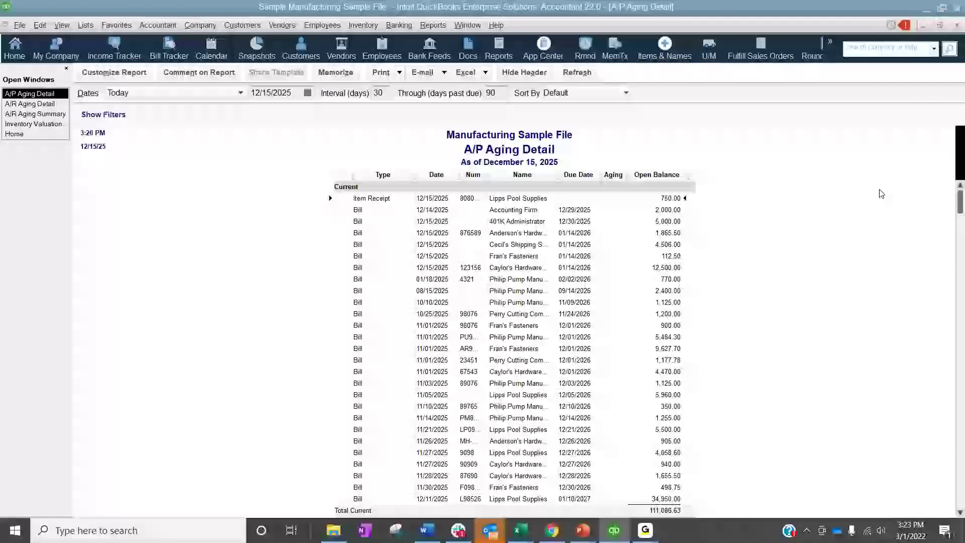
# Close the A/P Aging Detail, A/R Aging Detail, A/R Aging Summary and Inventory Valuation Summary reports
pyautogui.click(957, 27)
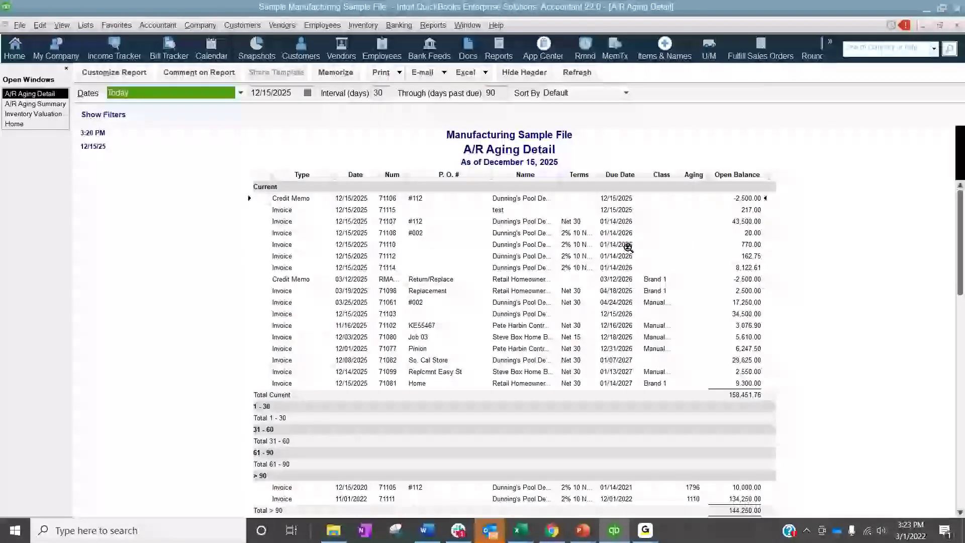
pyautogui.click(957, 26)
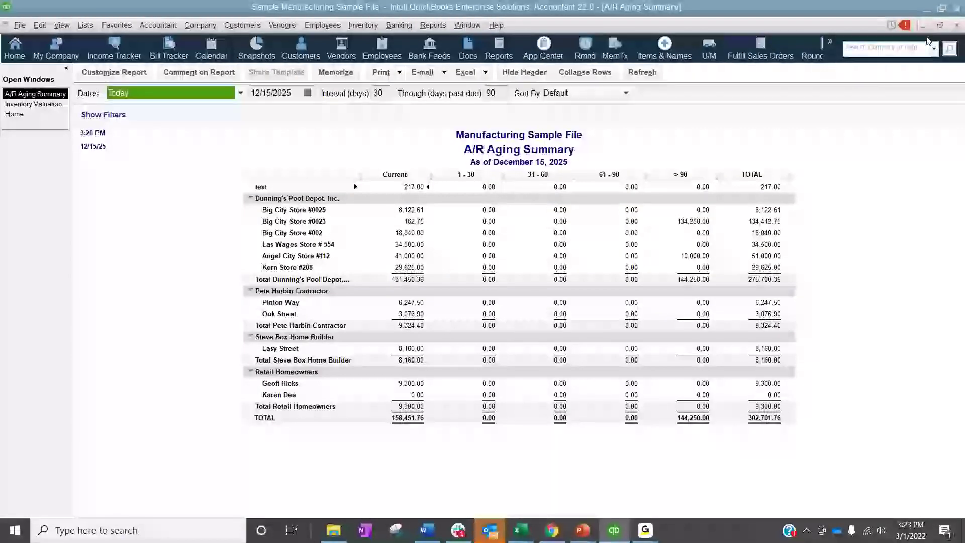
pyautogui.click(956, 26)
pyautogui.click(956, 26)
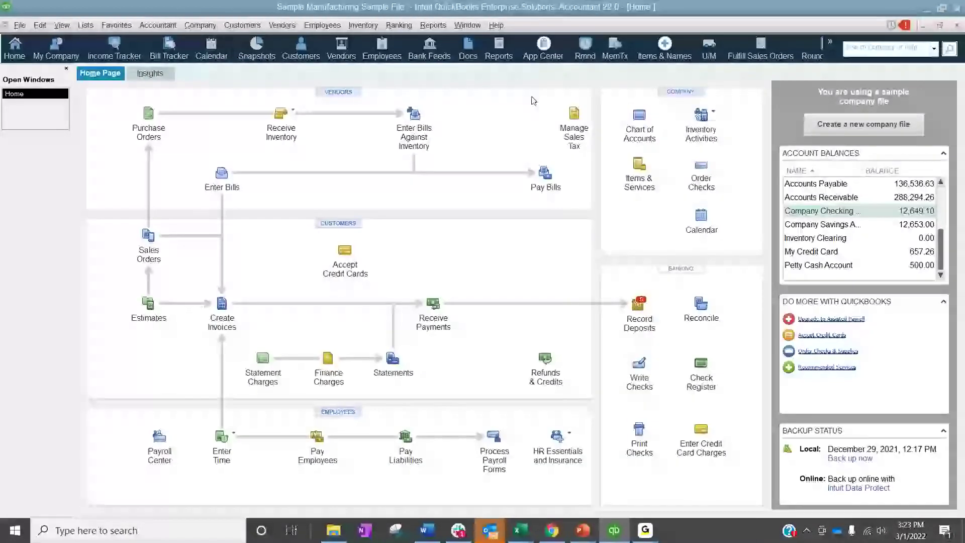
# Run the standard Profit & Loss report with its date range set to All
pyautogui.click(440, 25)
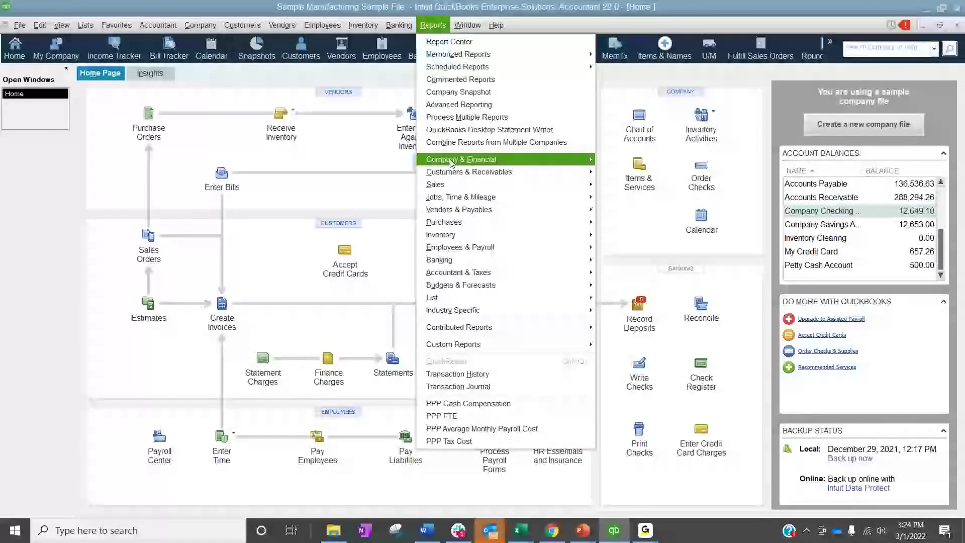
pyautogui.moveTo(451, 162)
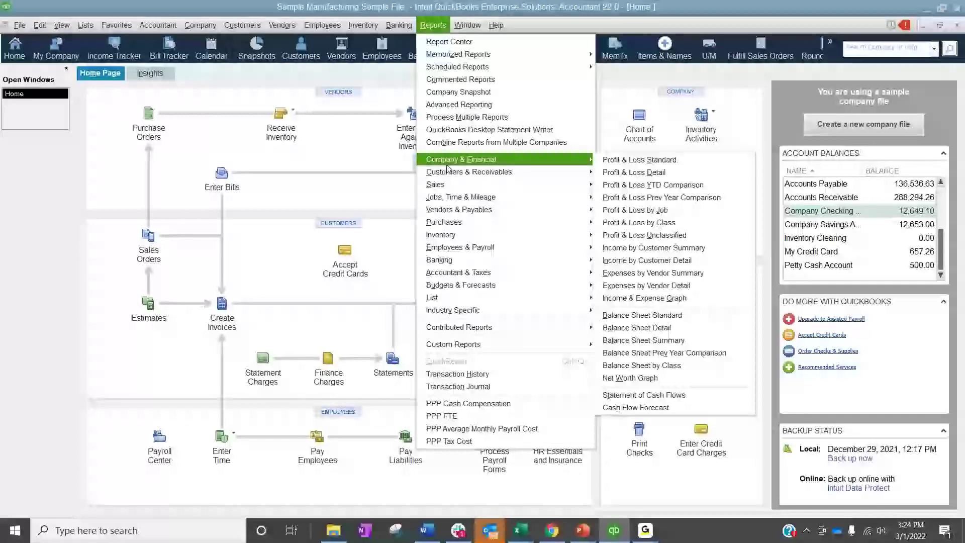
pyautogui.click(644, 159)
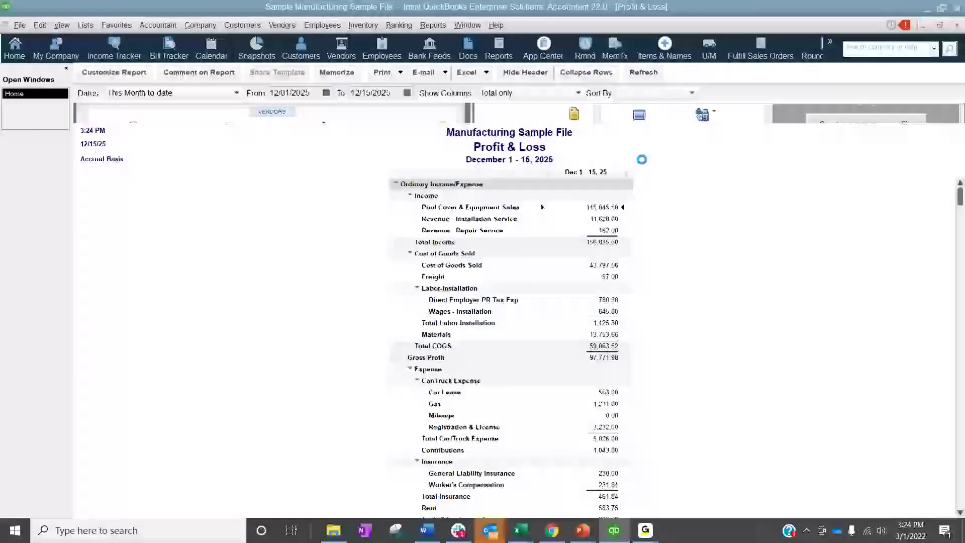
pyautogui.press('a')
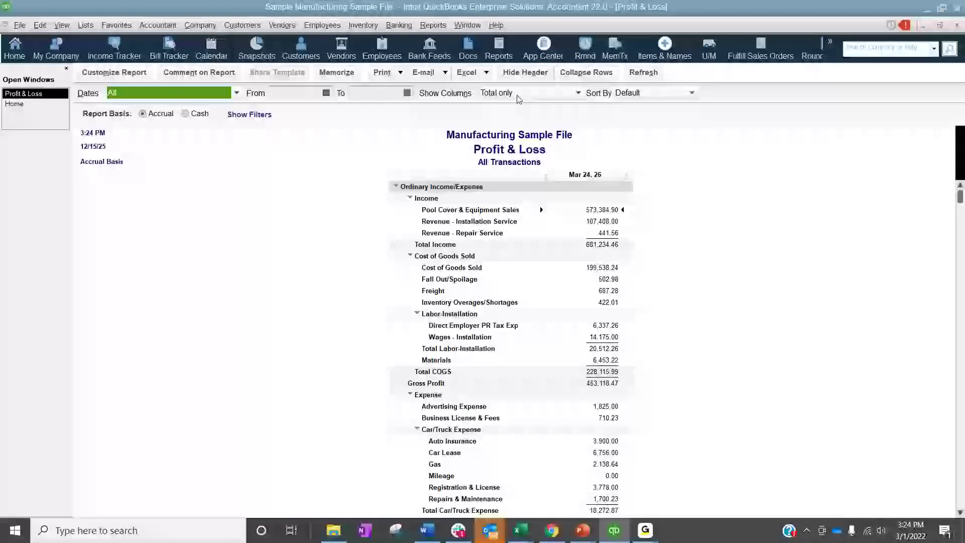
# Compare the Profit & Loss columns by month and by quarter, and settle on columns by year
pyautogui.click(518, 94)
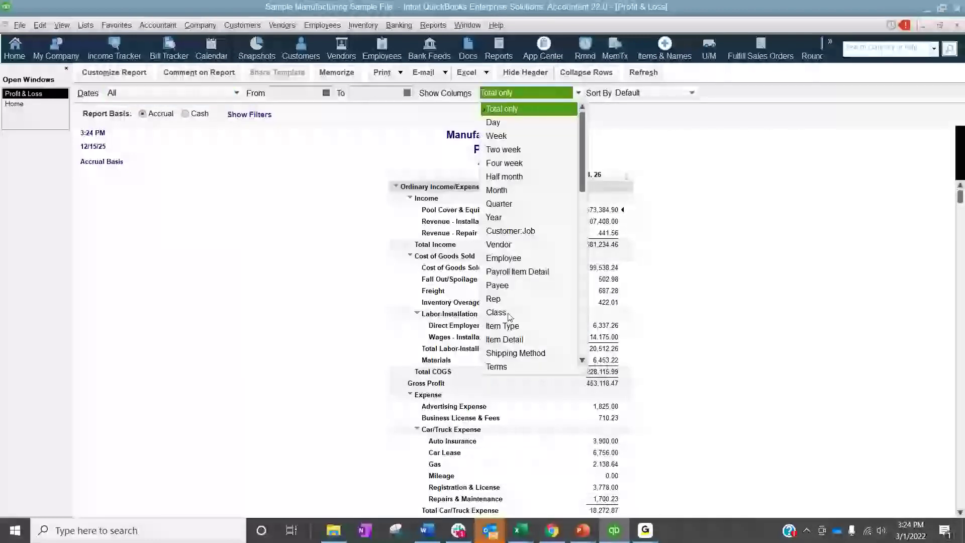
pyautogui.click(510, 192)
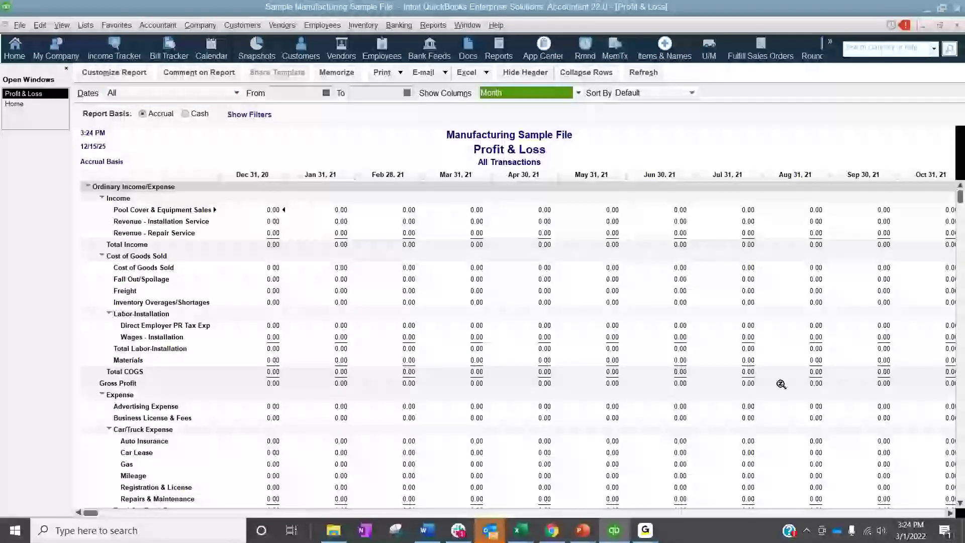
pyautogui.click(578, 94)
pyautogui.click(508, 197)
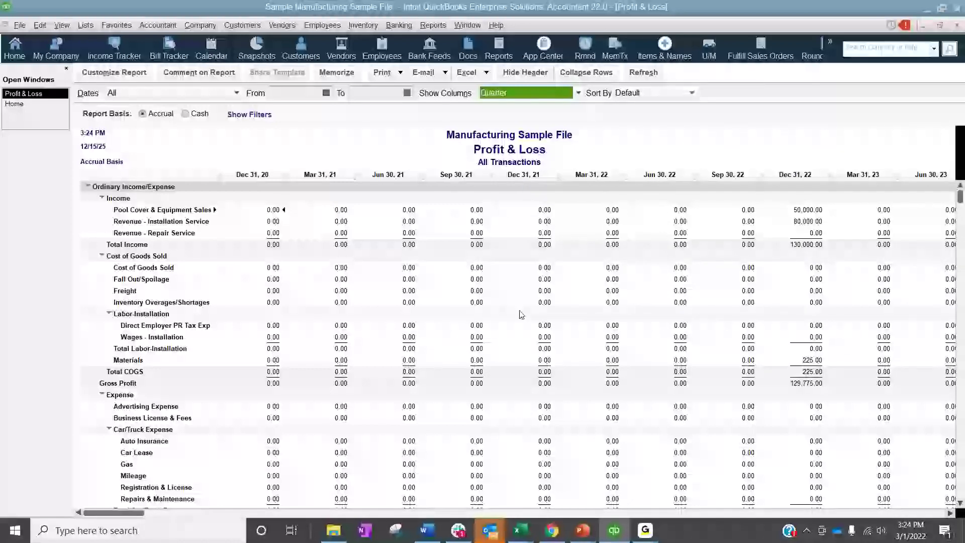
pyautogui.click(527, 96)
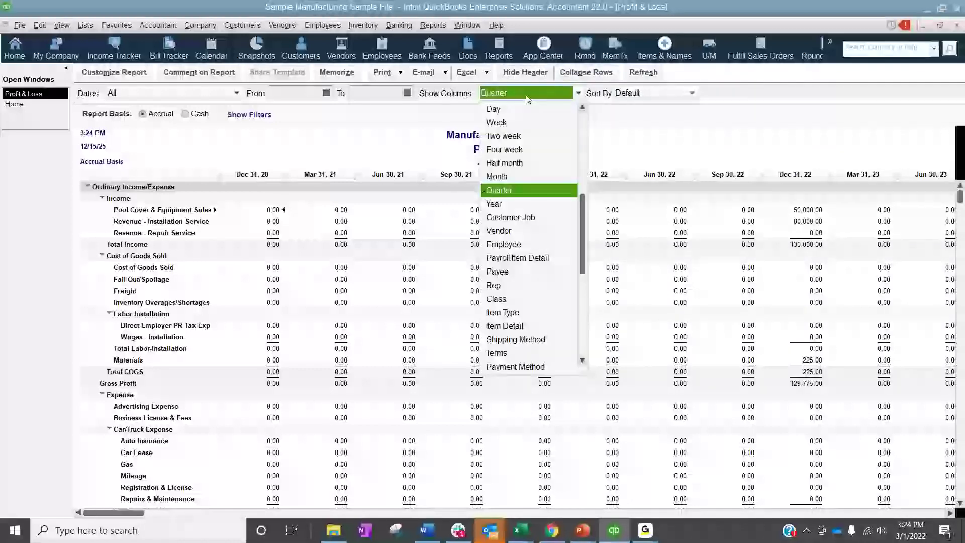
pyautogui.click(502, 207)
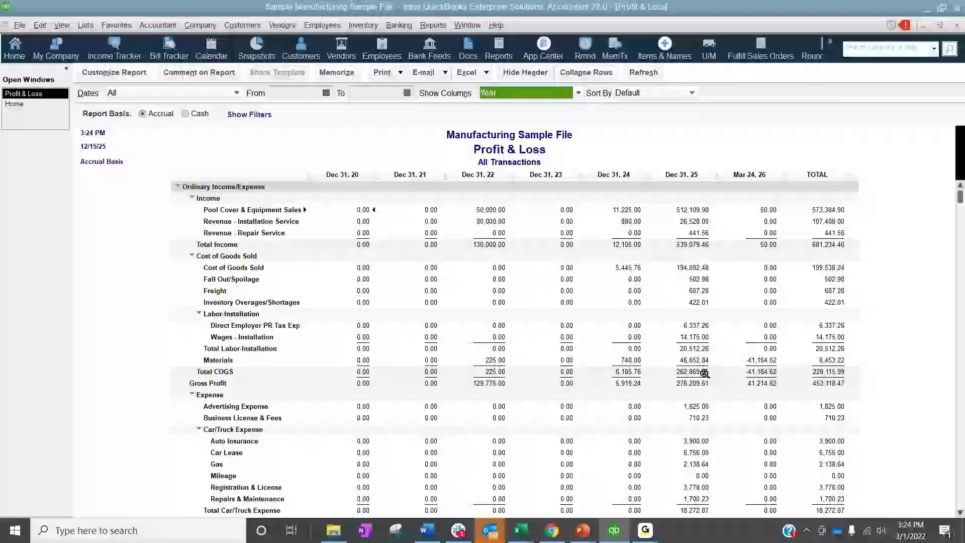
pyautogui.click(434, 25)
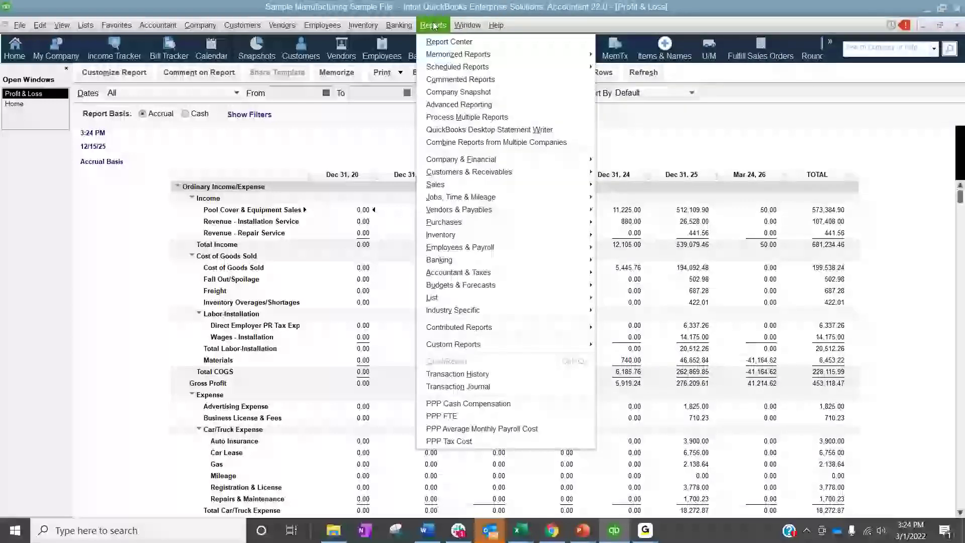
pyautogui.click(782, 323)
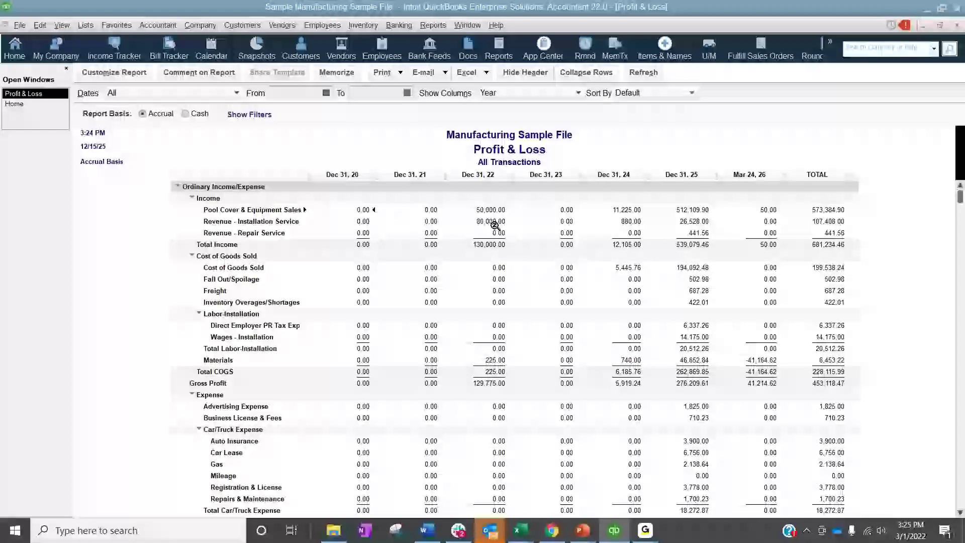
# Run the standard Balance Sheet report and display its columns by month
pyautogui.click(440, 28)
pyautogui.moveTo(503, 160)
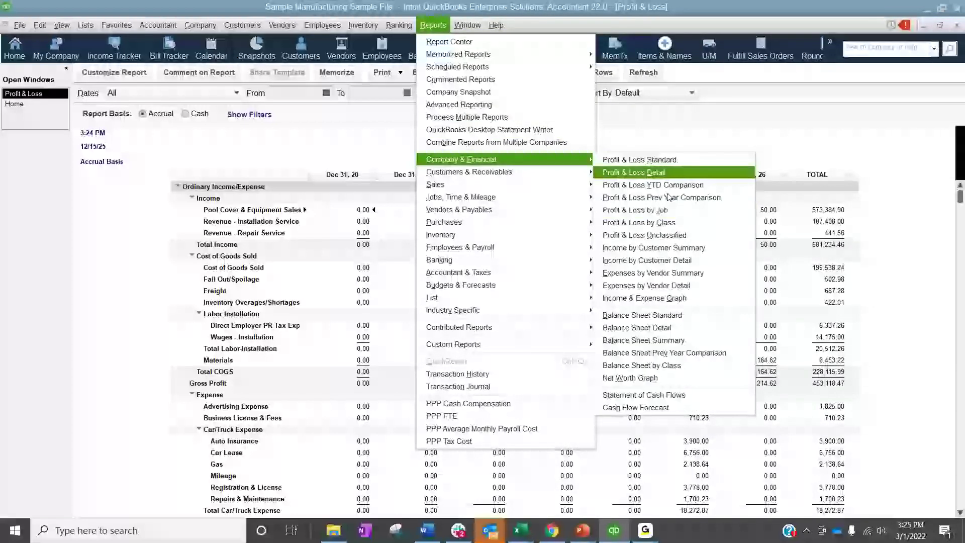
pyautogui.click(664, 315)
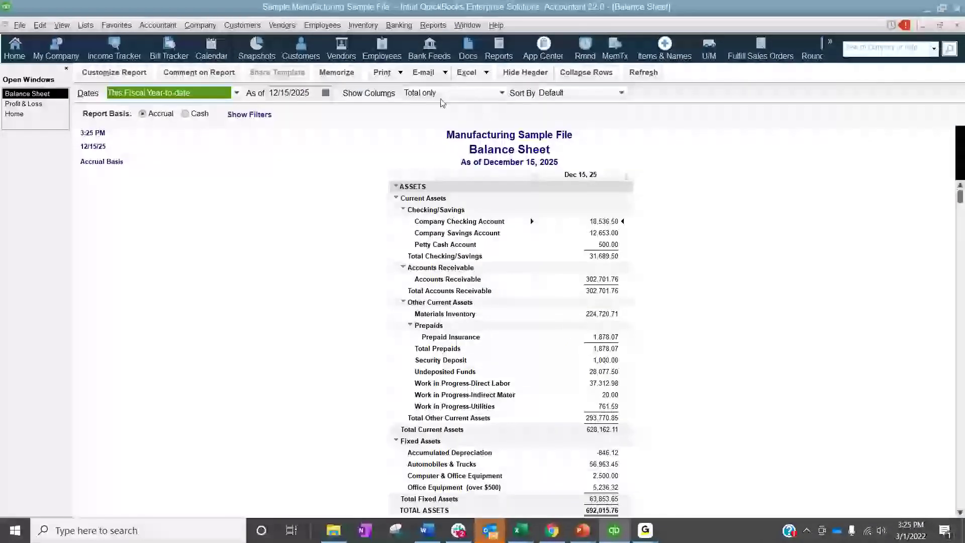
pyautogui.click(423, 92)
pyautogui.click(426, 190)
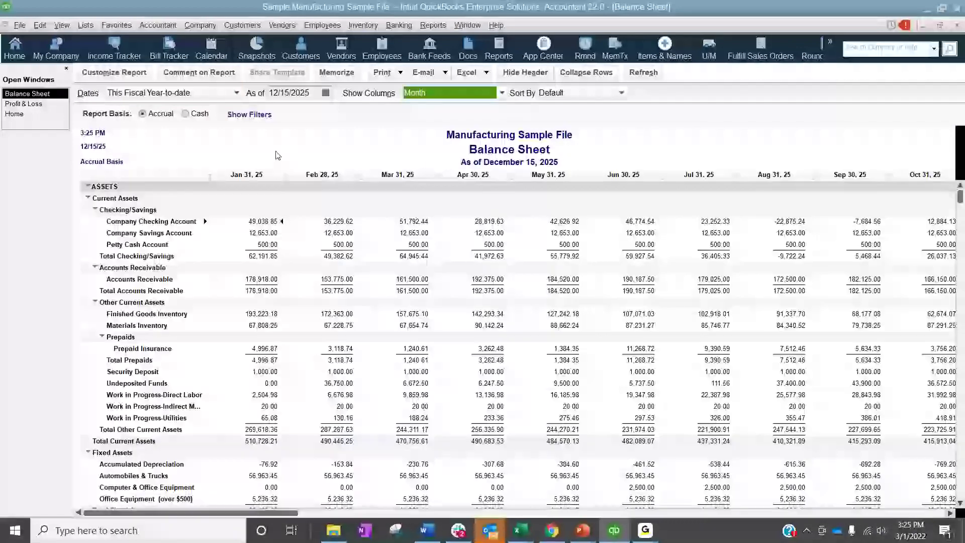
# Close the Balance Sheet and Profit & Loss reports without memorizing their modified settings
pyautogui.doubleClick(270, 220)
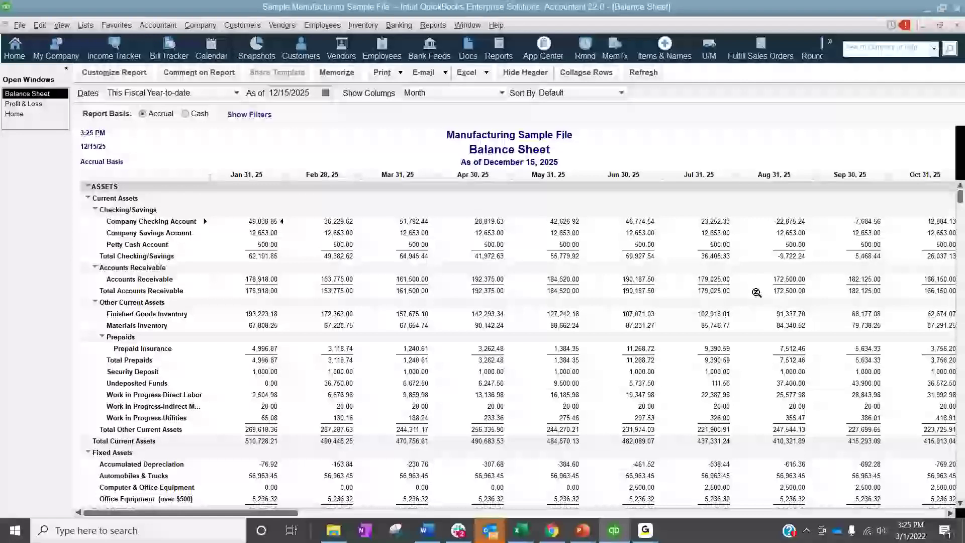
pyautogui.click(956, 25)
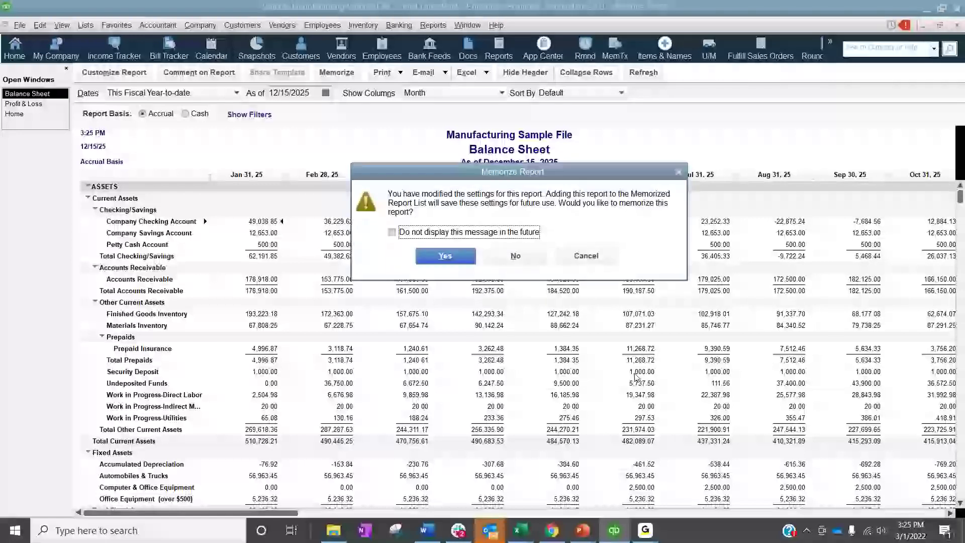
pyautogui.click(515, 255)
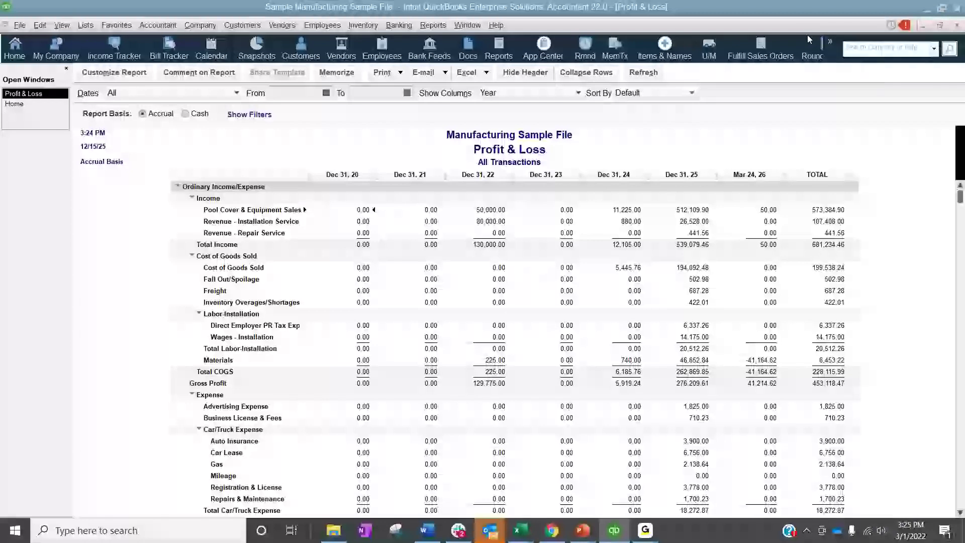
pyautogui.click(956, 25)
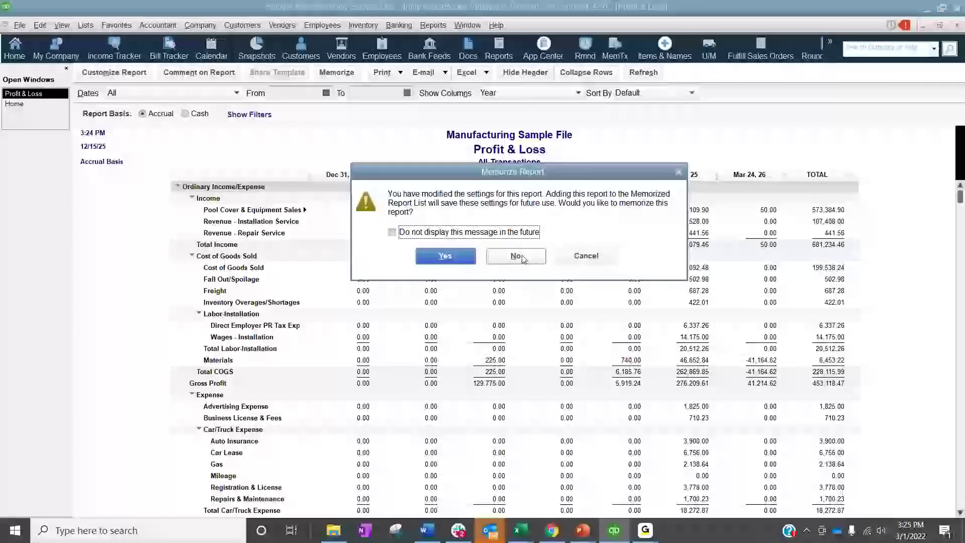
pyautogui.click(515, 255)
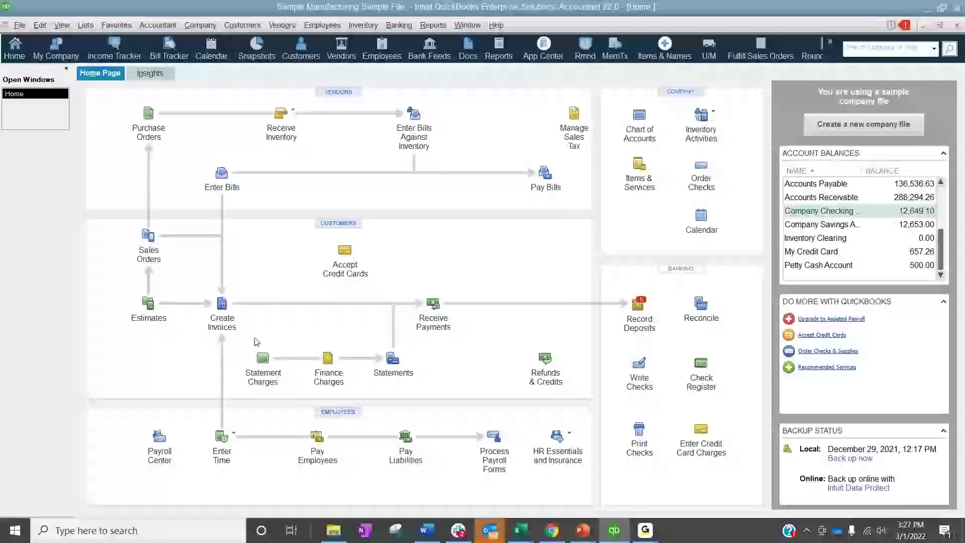
# View the blank customer invoice form and close it, returning to the PowerPoint slide show on preparing for a conversion
pyautogui.click(213, 326)
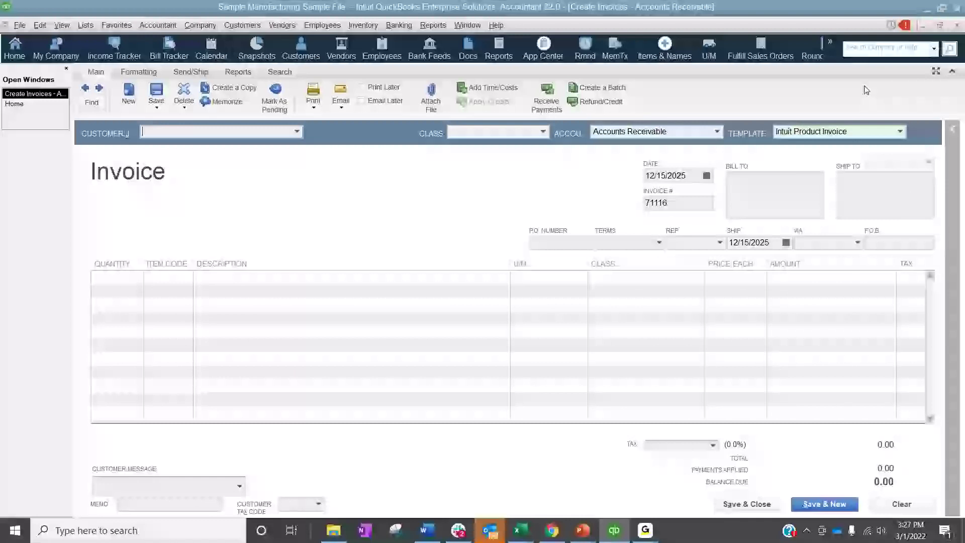
pyautogui.click(958, 25)
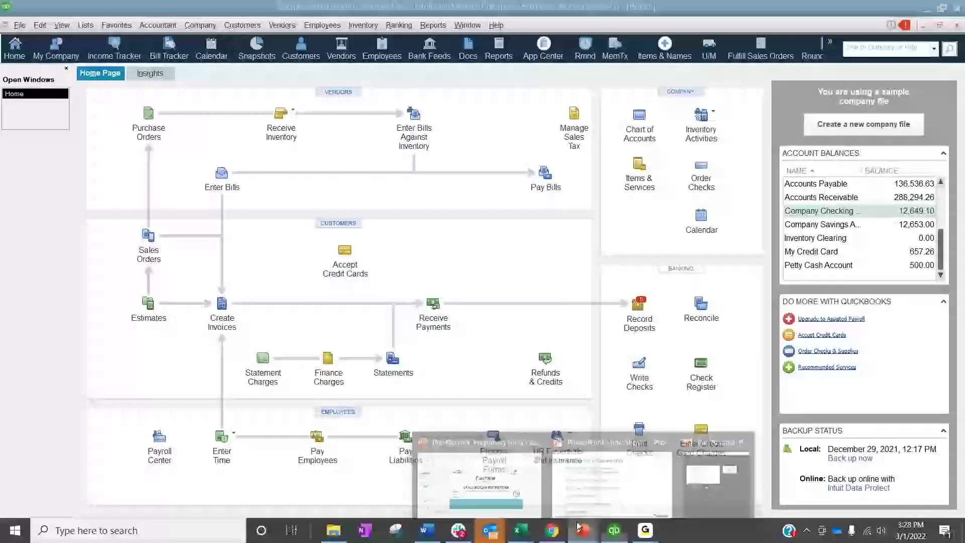
pyautogui.click(654, 482)
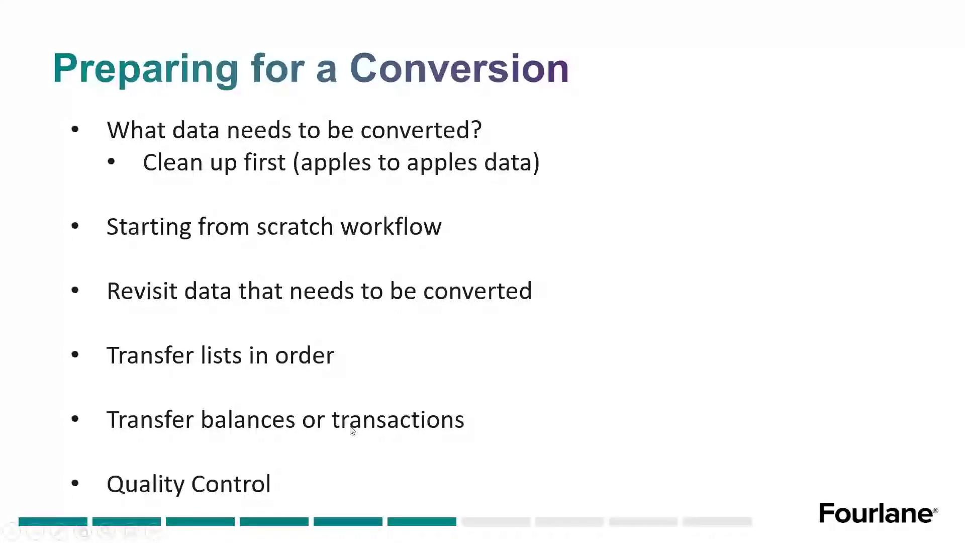